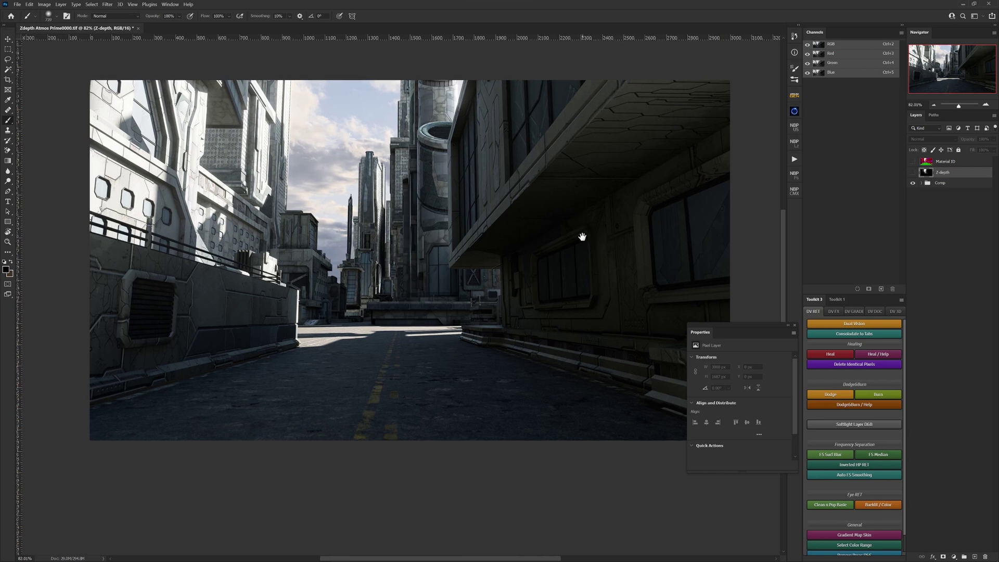
pyautogui.scroll(3, 629, 208)
pyautogui.moveTo(563, 233); pyautogui.dragTo(570, 272)
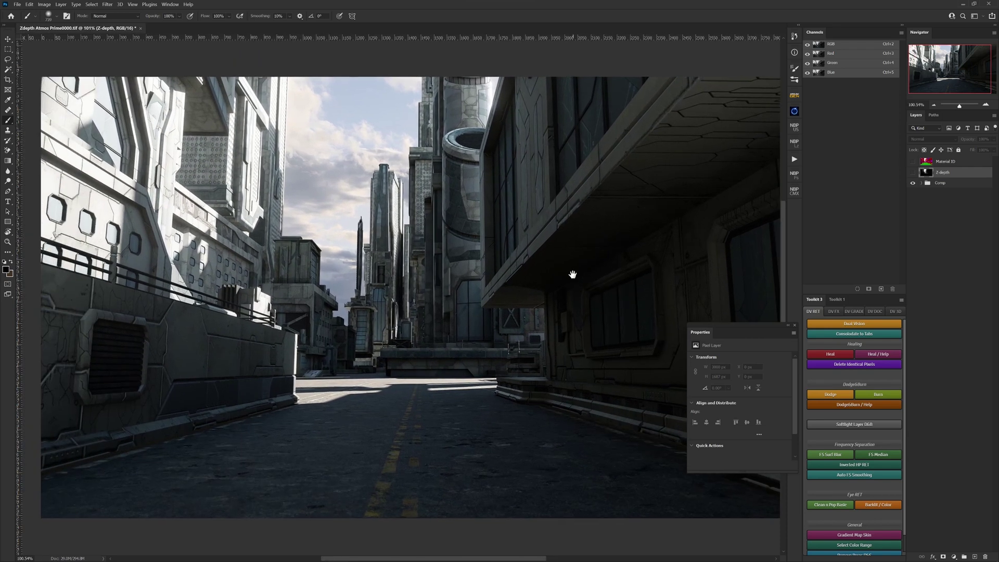
pyautogui.scroll(-2, 544, 245)
pyautogui.moveTo(548, 237); pyautogui.dragTo(480, 191)
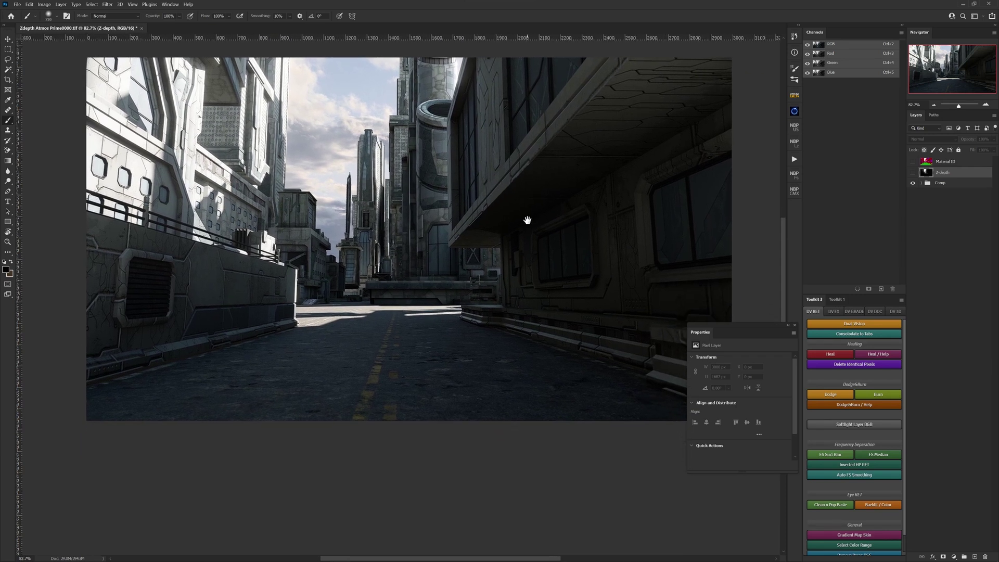
pyautogui.moveTo(509, 247); pyautogui.dragTo(513, 251)
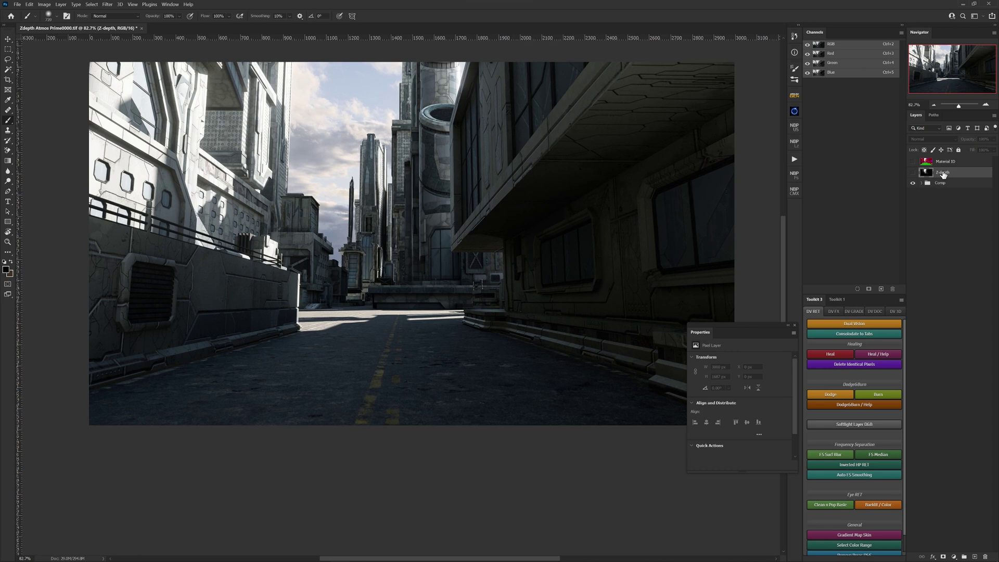
# Show the Z-depth layer, load its luminosity as a selection and save that as an alpha channel named Z.
pyautogui.click(913, 174)
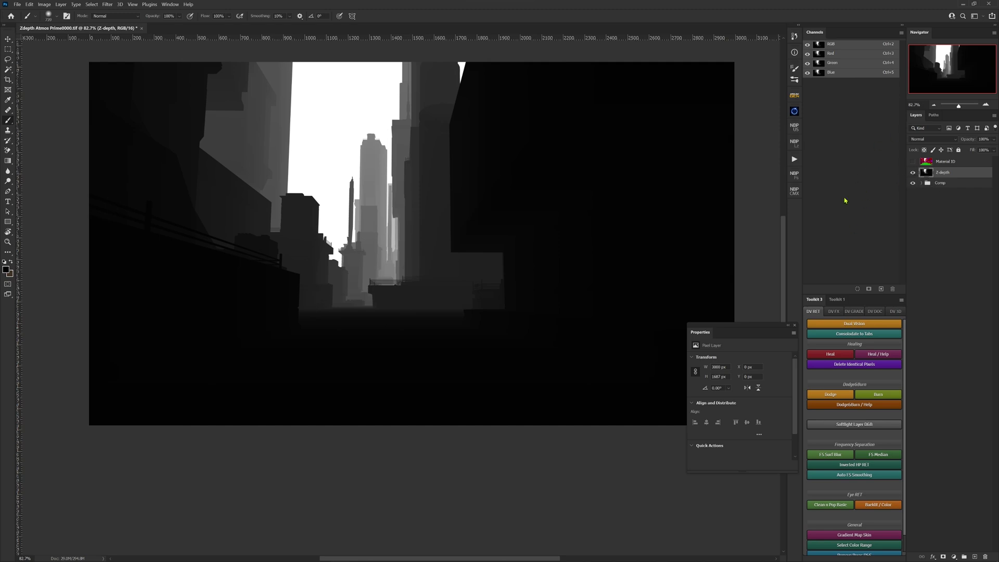
pyautogui.press('ctrl')
pyautogui.hotkey('ctrl', 'alt', '2')
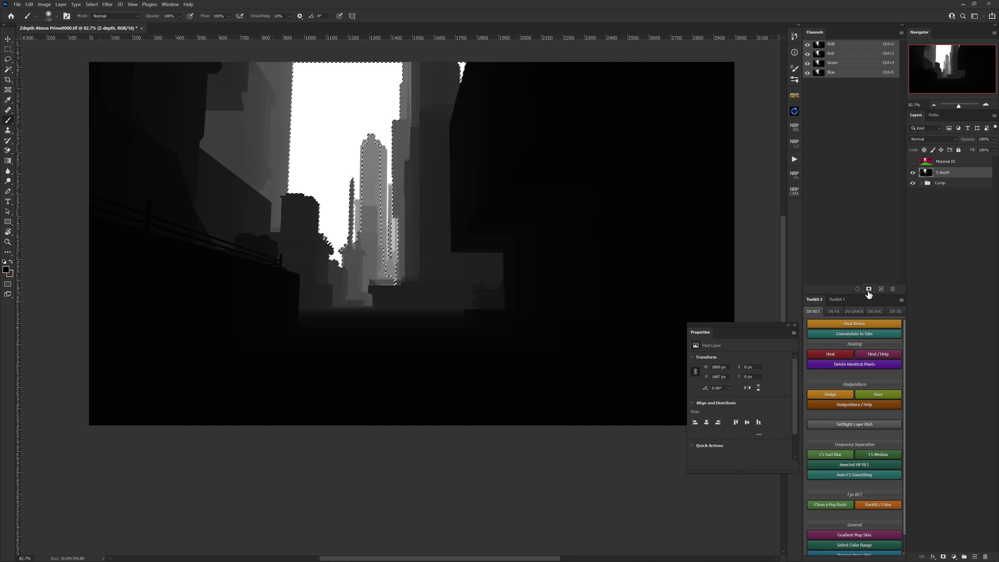
pyautogui.click(869, 289)
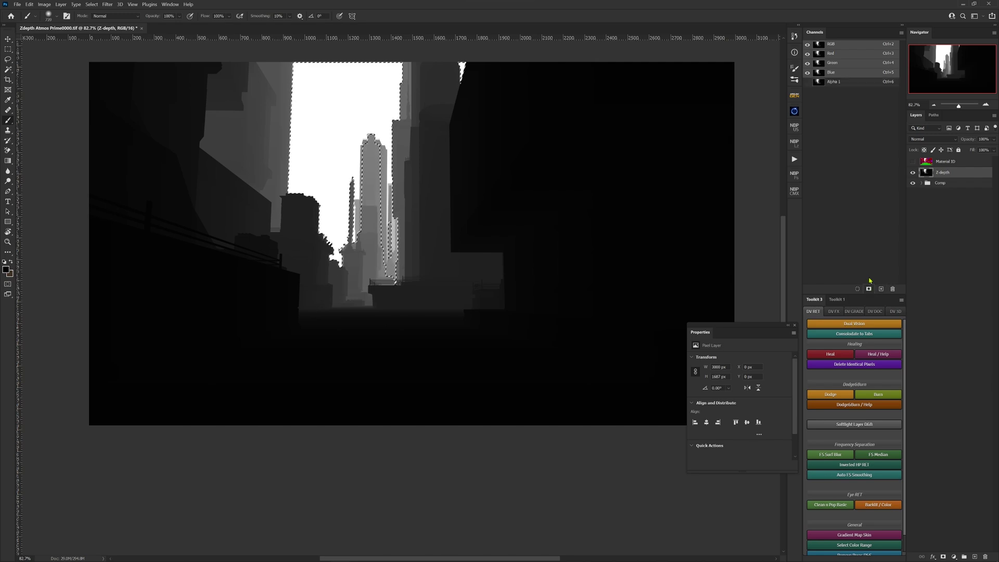
pyautogui.doubleClick(834, 81)
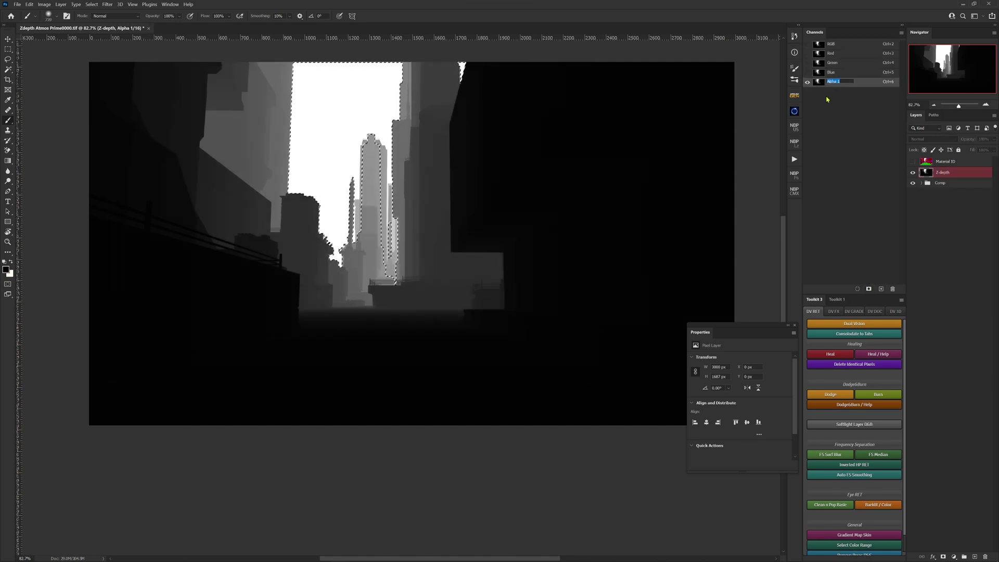
pyautogui.press('Return')
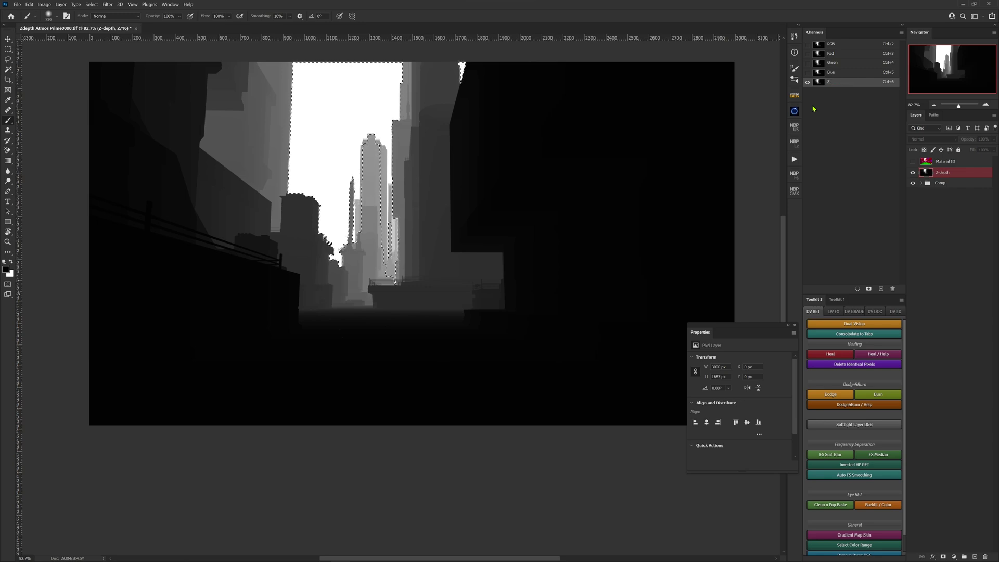
# Return to the RGB composite, hide the Z-depth layer and add a Solid Color fill layer masked by the depth selection.
pyautogui.click(836, 44)
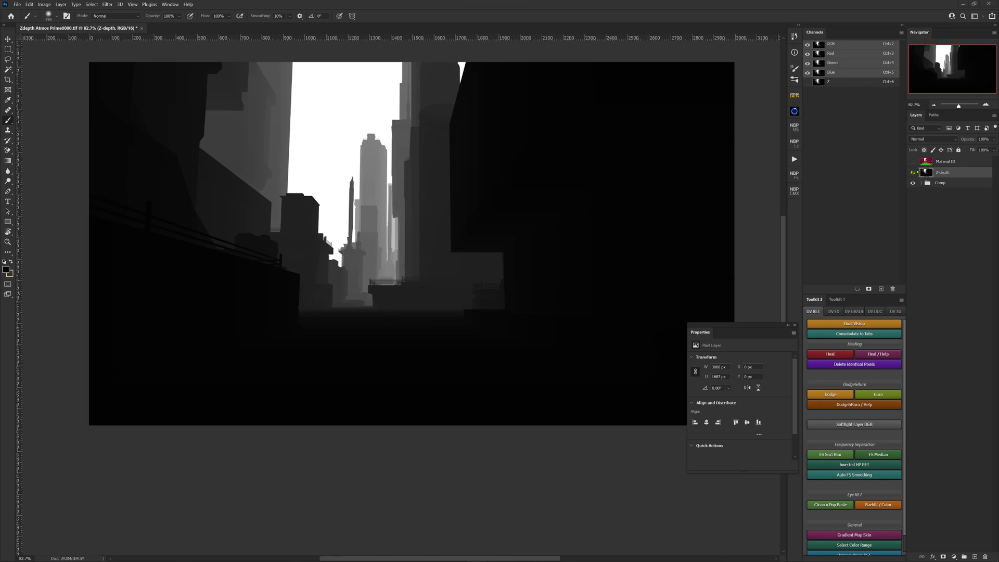
pyautogui.click(913, 173)
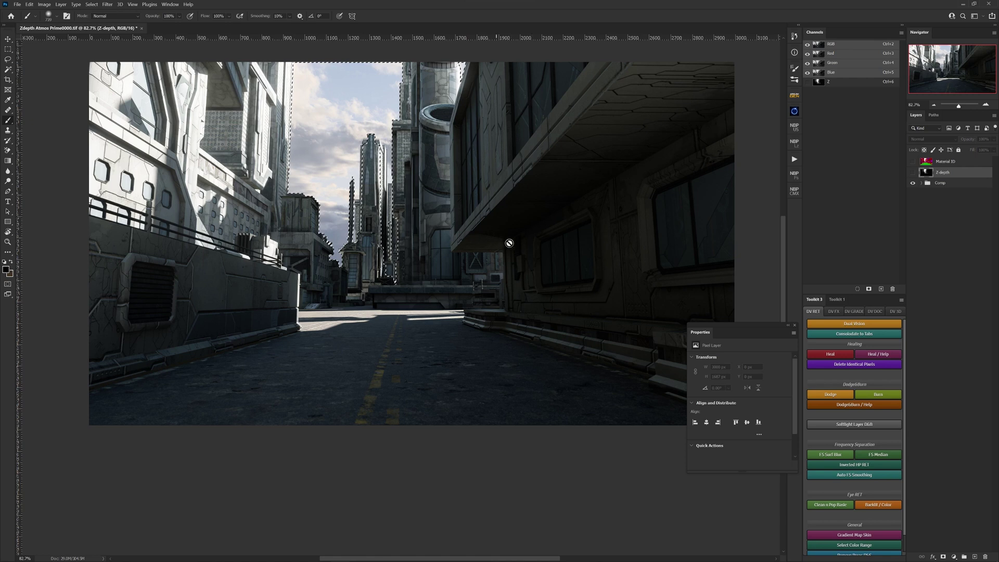
pyautogui.click(954, 557)
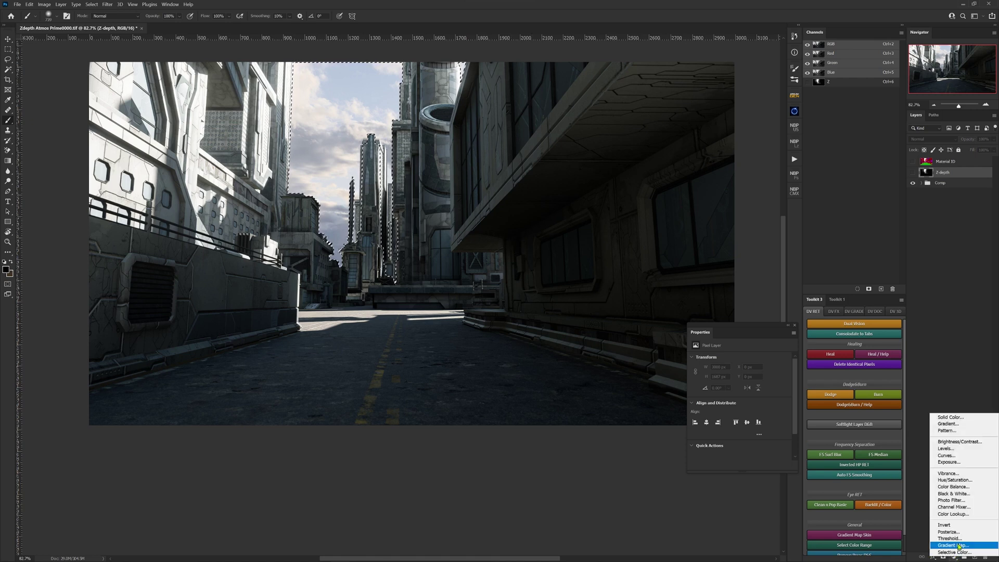
pyautogui.click(952, 418)
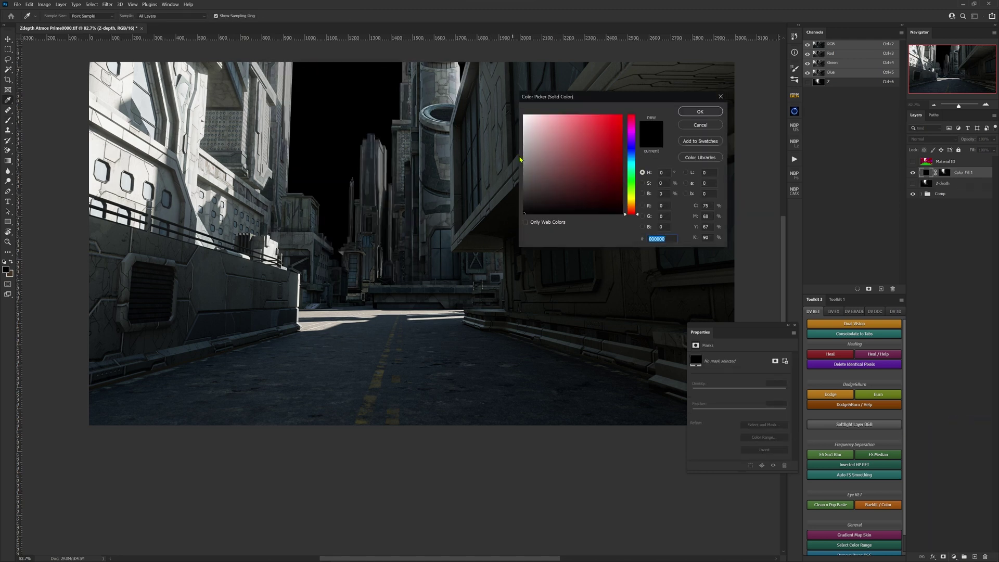
# Set the Solid Color fill to a muted, desaturated brown for the haze and confirm it.
pyautogui.click(632, 209)
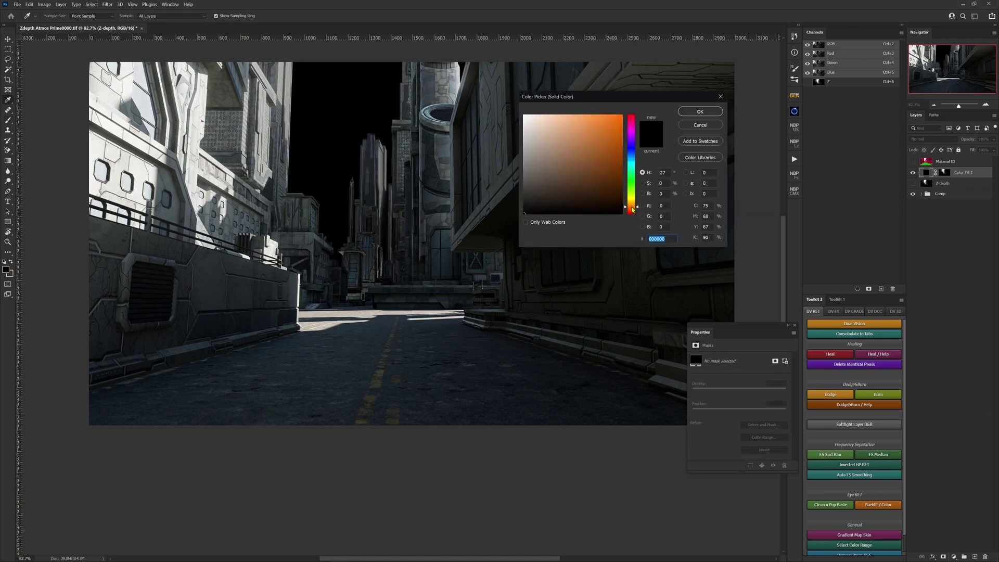
pyautogui.moveTo(633, 206); pyautogui.dragTo(634, 205)
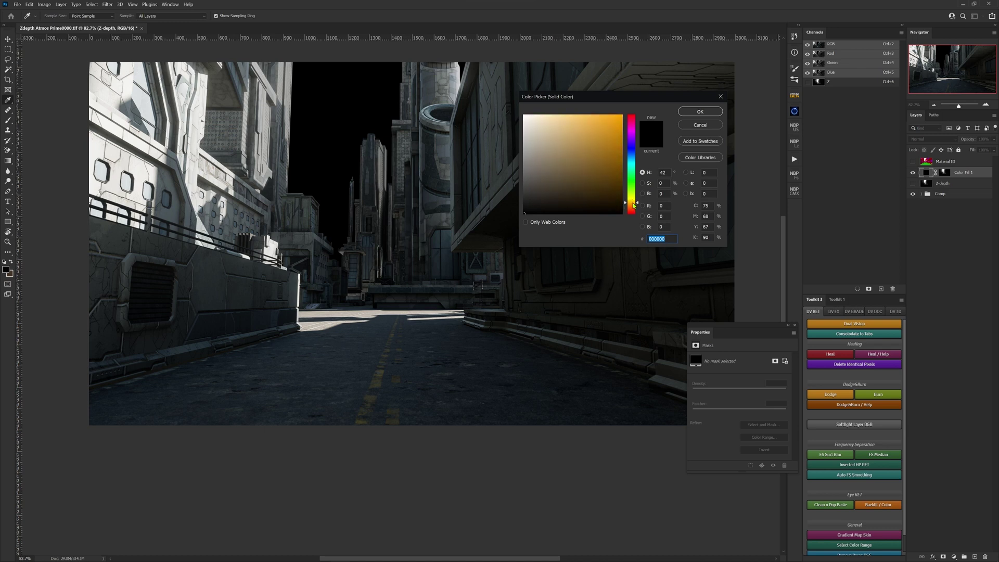
pyautogui.click(550, 171)
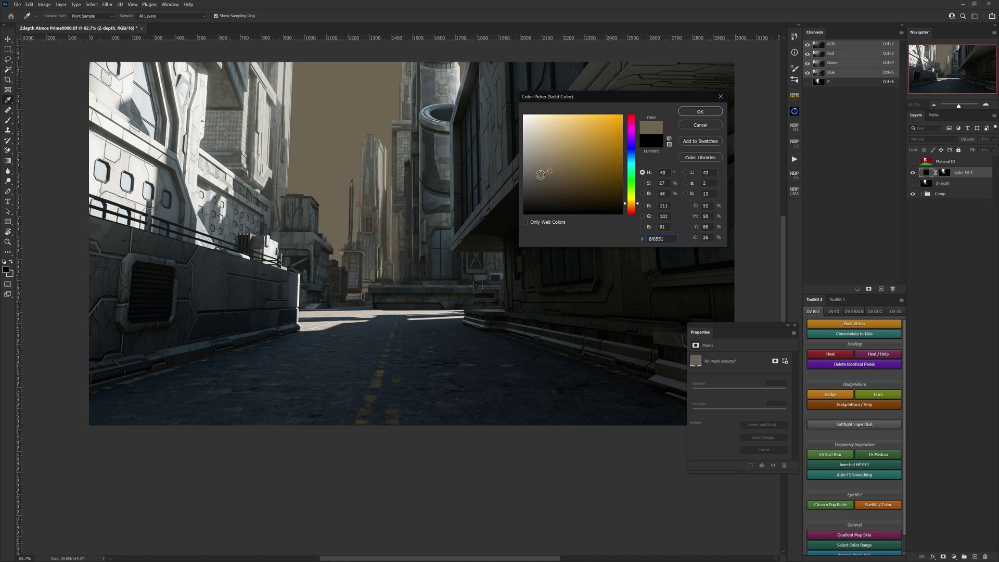
pyautogui.moveTo(549, 170); pyautogui.dragTo(542, 171)
pyautogui.click(701, 112)
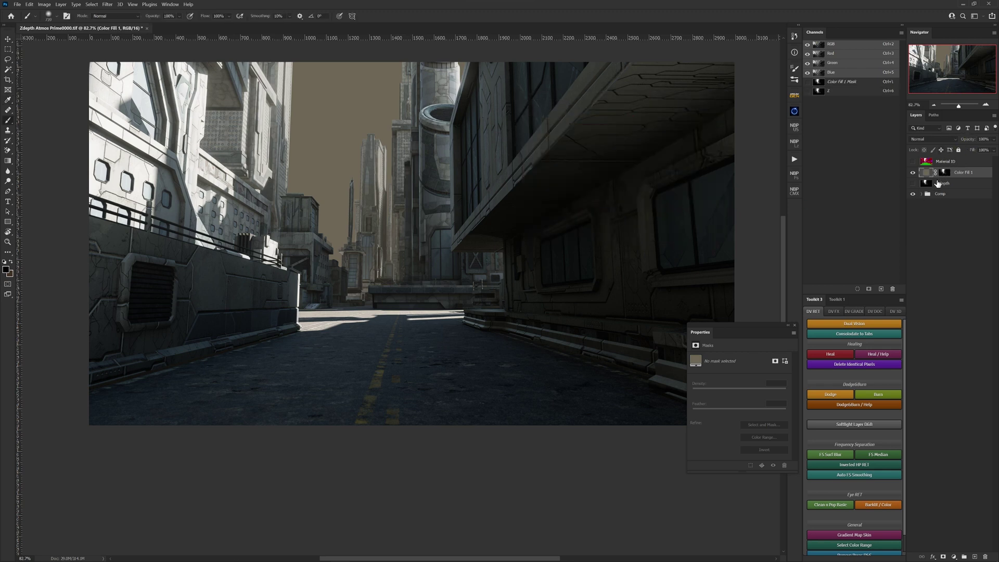
pyautogui.click(945, 174)
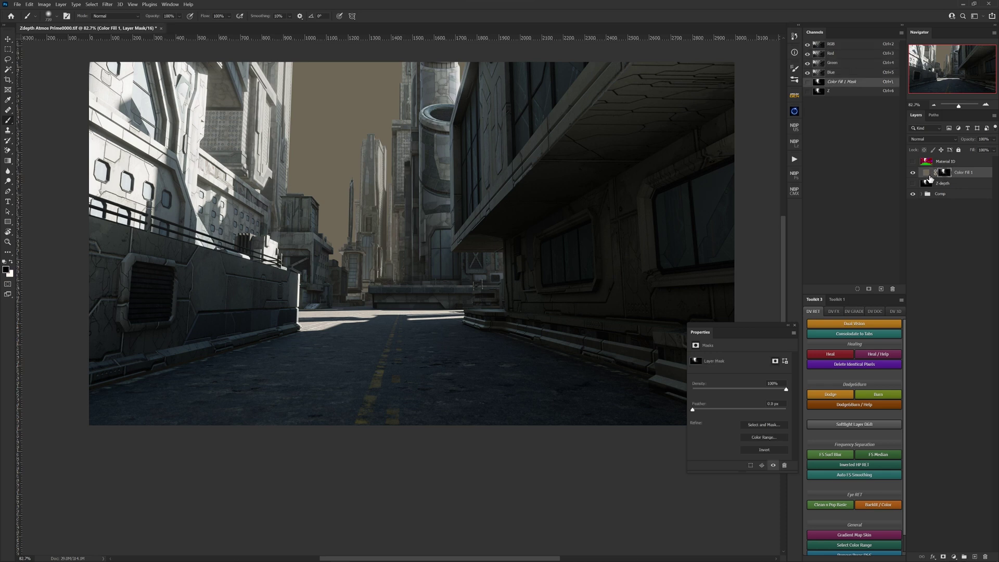
pyautogui.press('ctrl')
pyautogui.hotkey('ctrl', 'm')
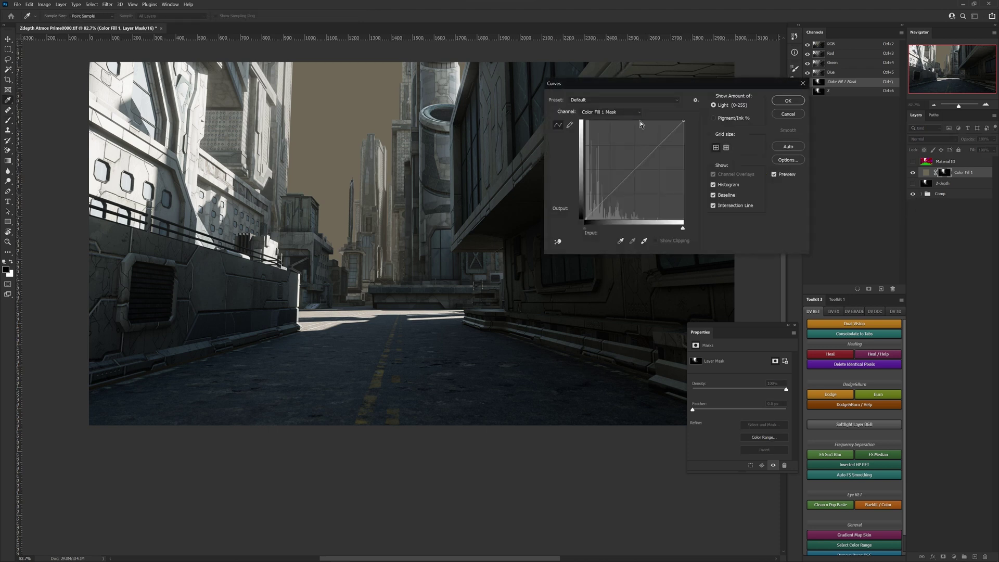
pyautogui.moveTo(620, 185); pyautogui.dragTo(627, 162)
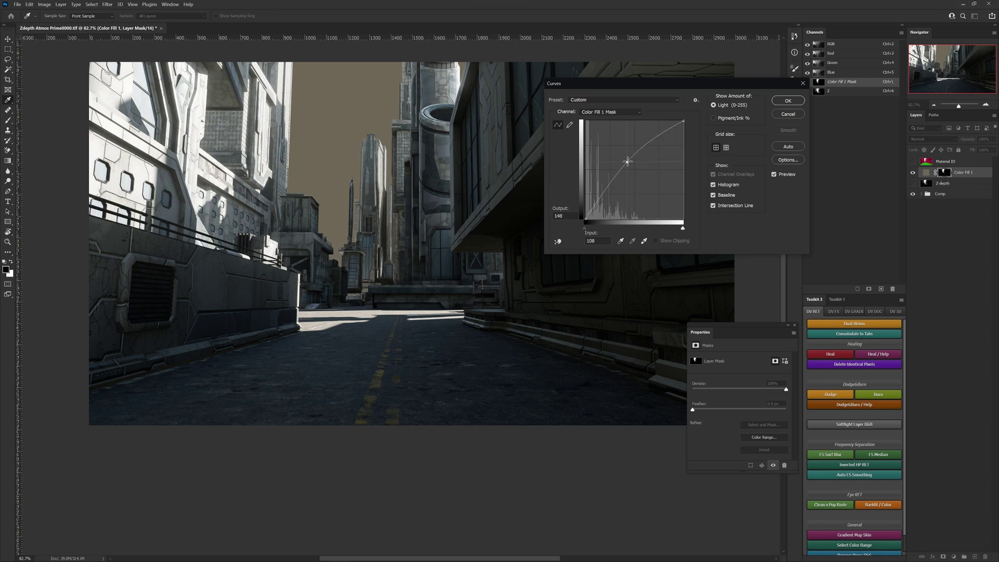
pyautogui.click(787, 114)
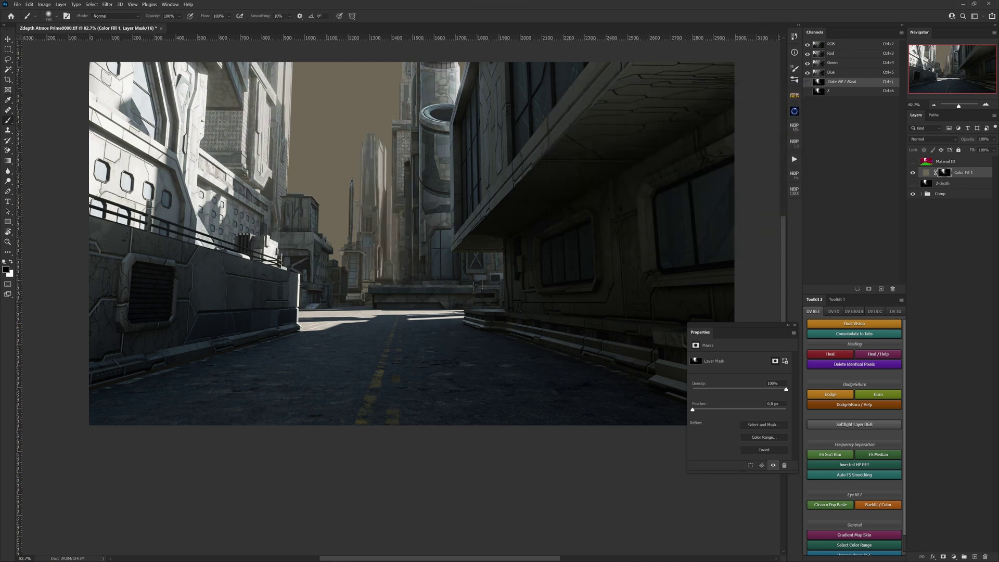
# Hide the Color Fill 1 layer and add a Curves adjustment layer above it.
pyautogui.click(949, 173)
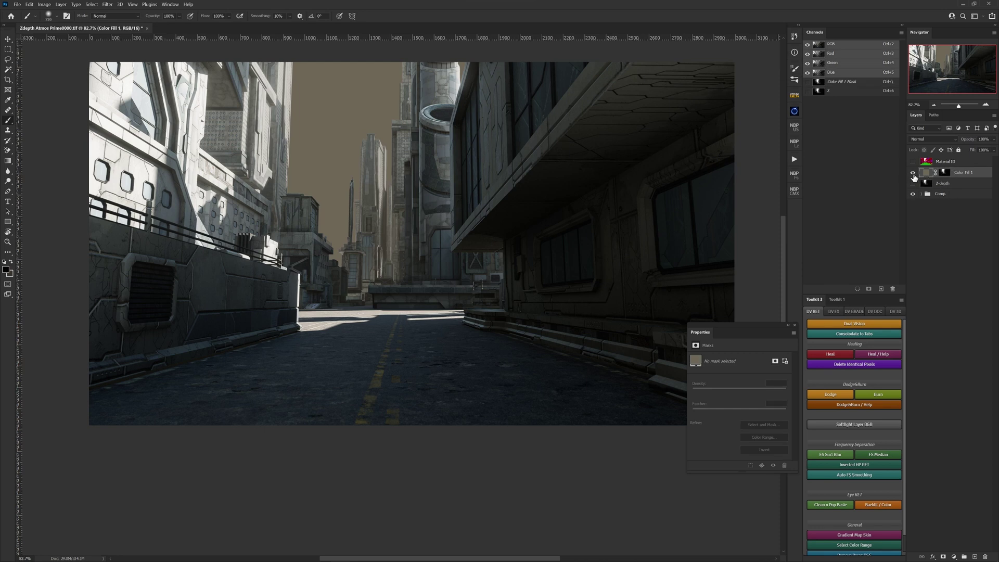
pyautogui.click(914, 173)
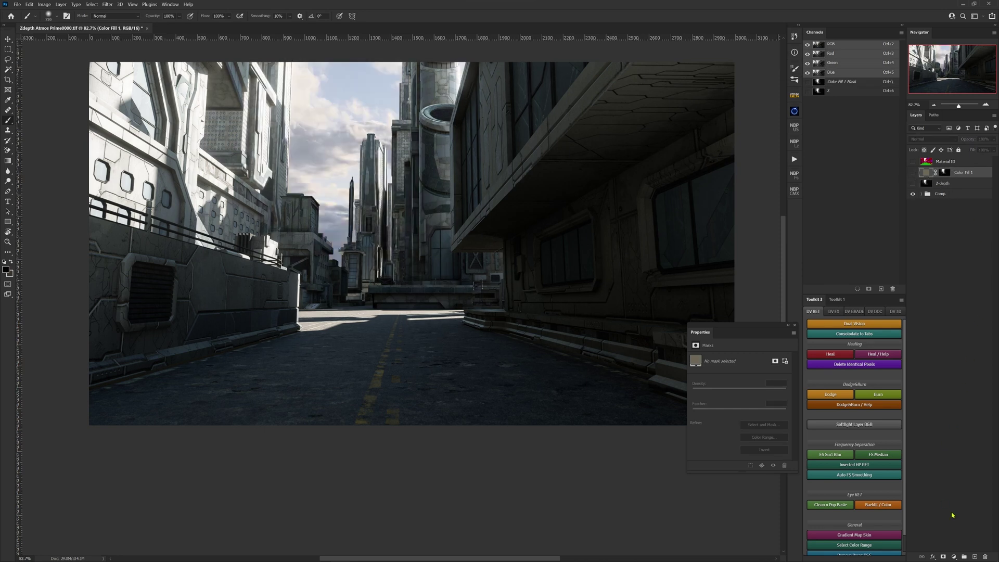
pyautogui.click(956, 557)
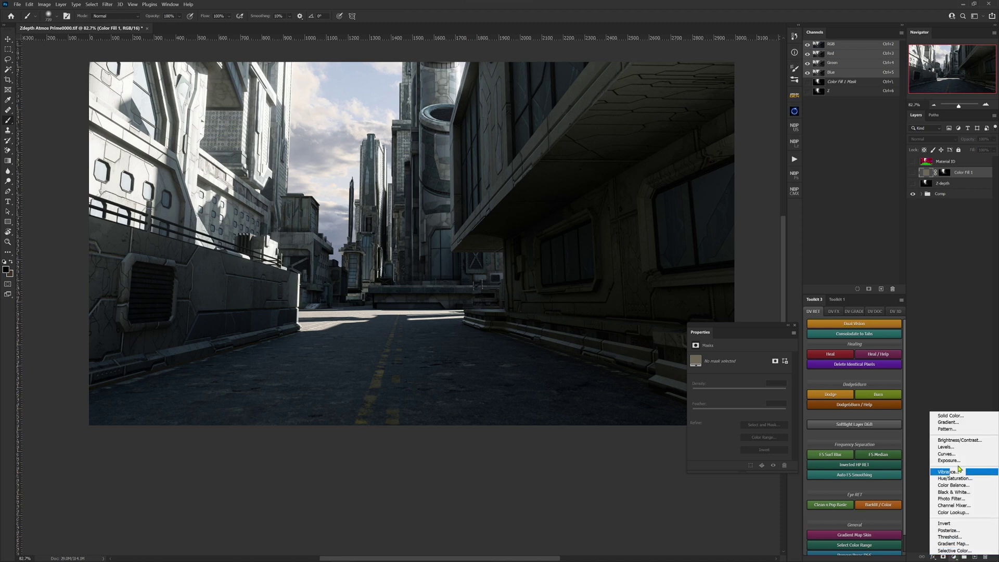
pyautogui.click(952, 453)
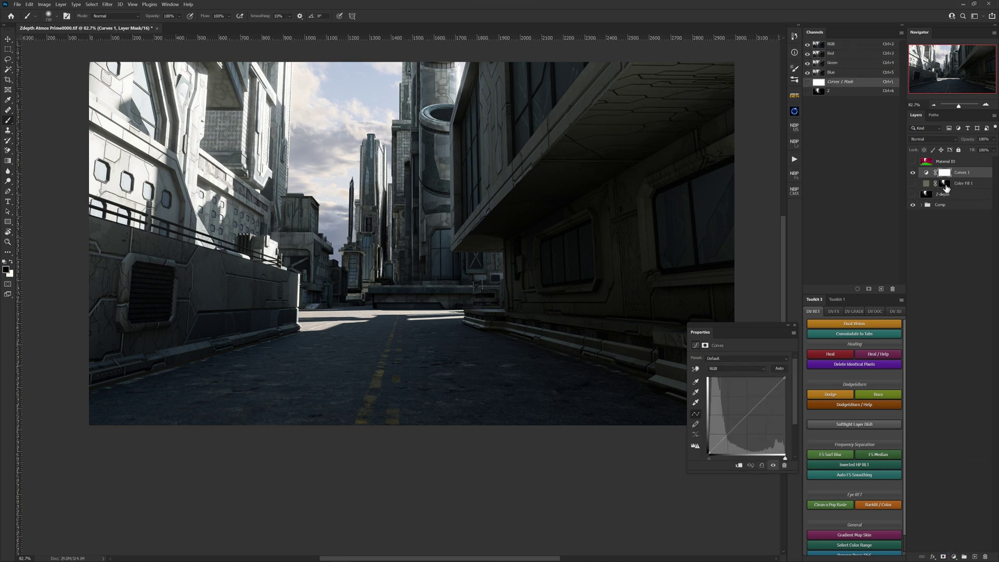
# Copy the Color Fill 1 depth mask onto the Curves 1 layer and raise the curve's black point well up.
pyautogui.moveTo(948, 184)
pyautogui.mouseDown()
pyautogui.moveTo(933, 188)
pyautogui.moveTo(942, 171)
pyautogui.moveTo(946, 183)
pyautogui.mouseUp()
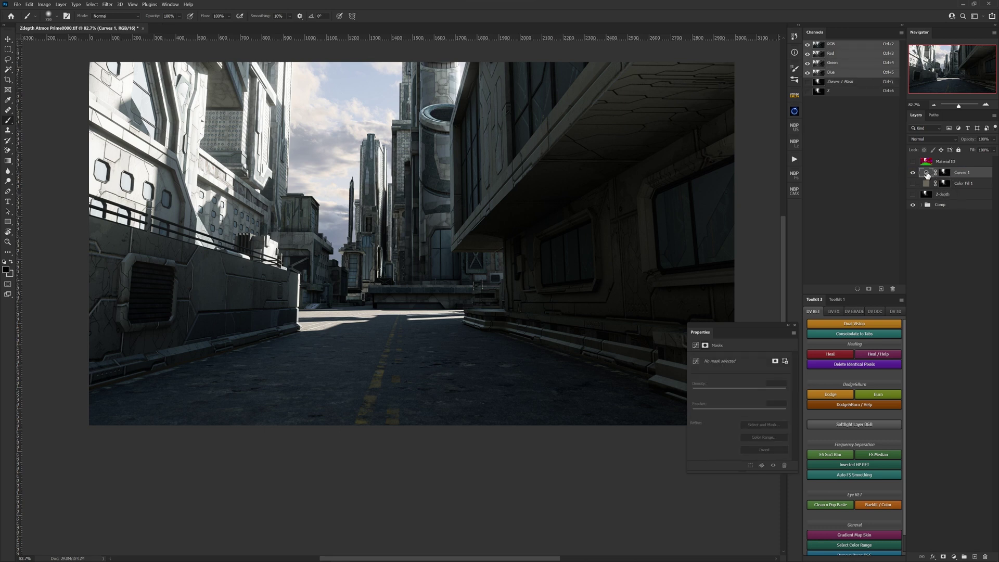
pyautogui.click(927, 173)
pyautogui.moveTo(710, 450); pyautogui.dragTo(709, 408)
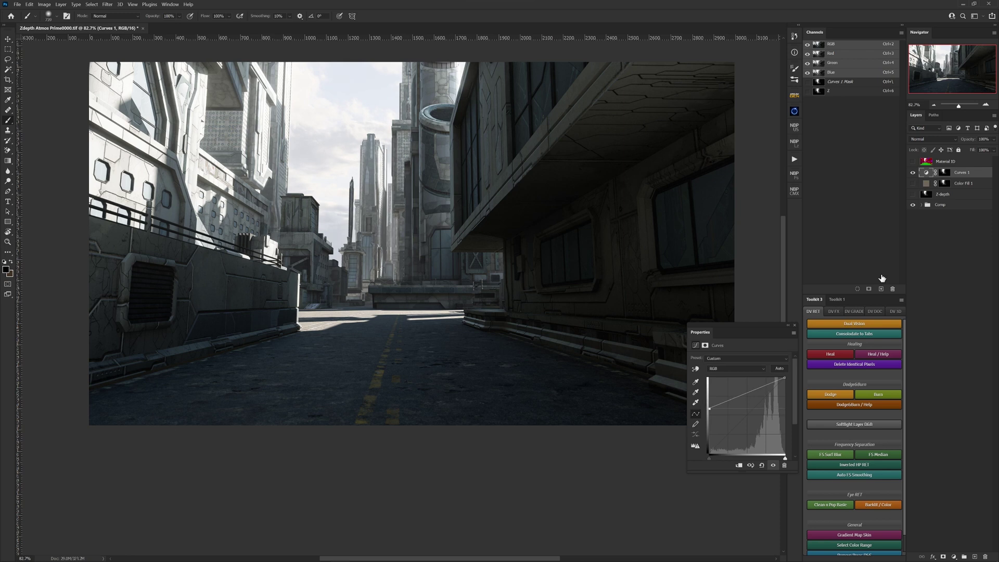
# View the Curves 1 layer mask and brighten it with Levels, using midtones 1.10 and white input 119.
pyautogui.click(945, 173)
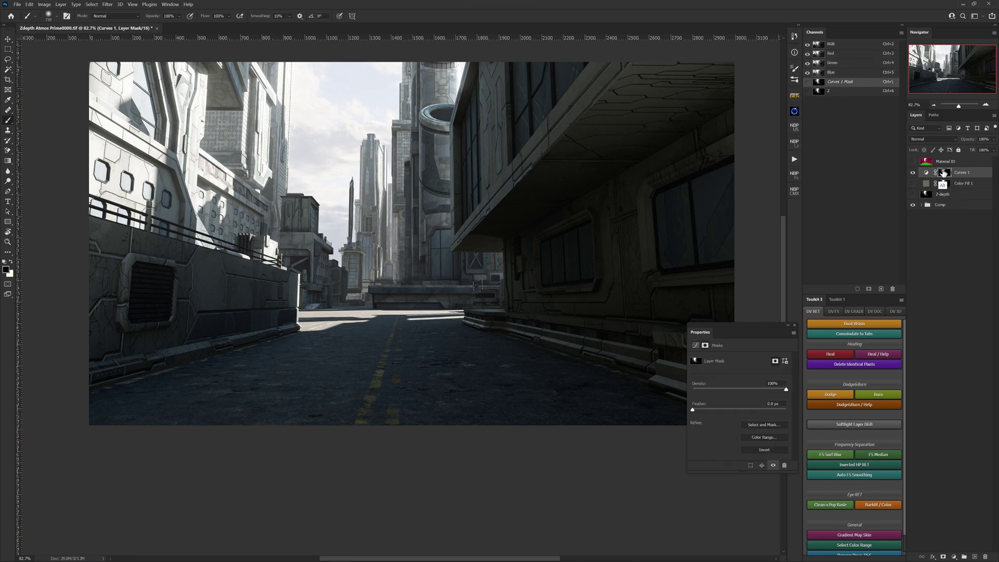
pyautogui.keyDown('alt'); pyautogui.click(944, 172); pyautogui.keyUp('alt')
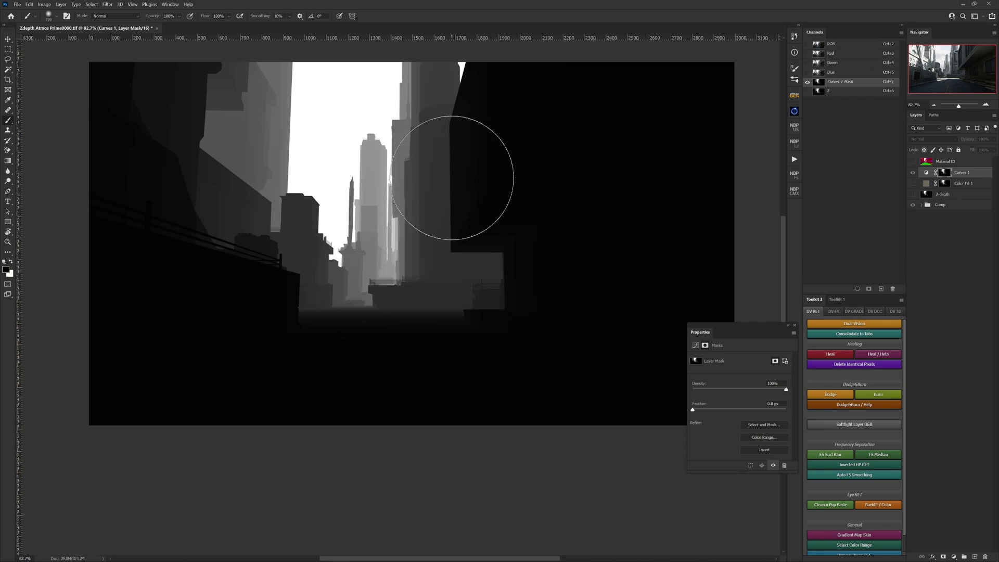
pyautogui.hotkey('ctrl', 'l')
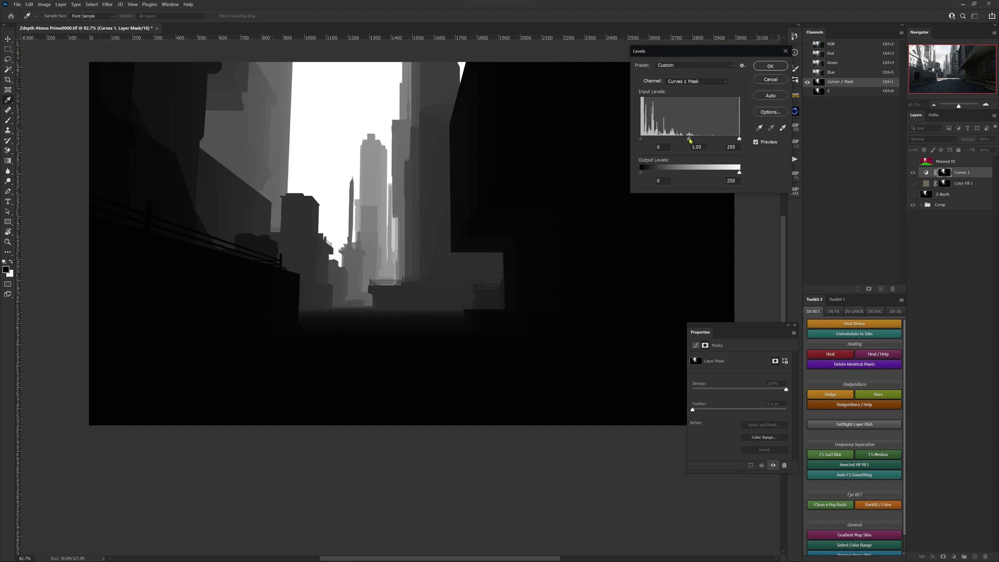
pyautogui.moveTo(680, 142); pyautogui.dragTo(676, 145)
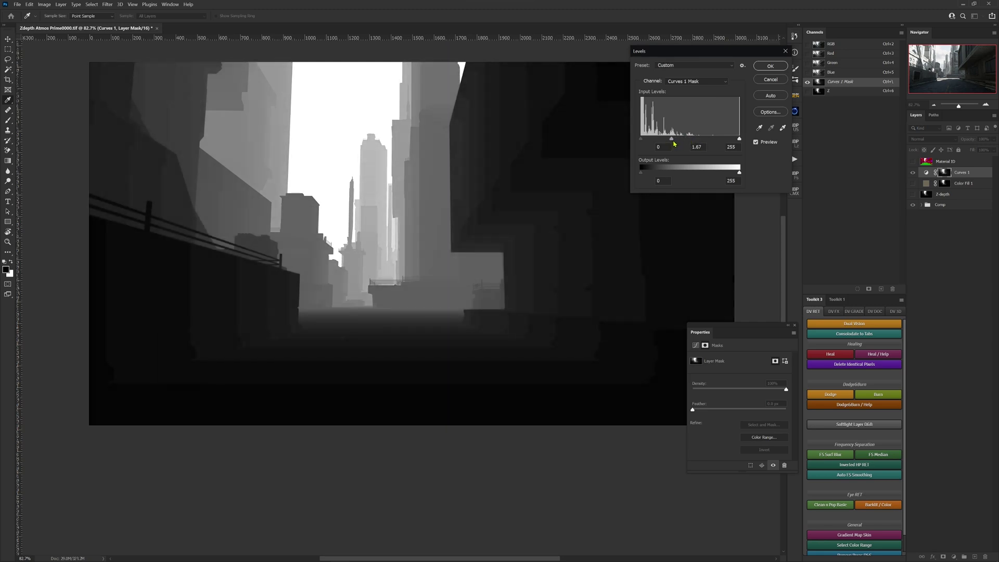
pyautogui.moveTo(723, 141); pyautogui.dragTo(715, 146)
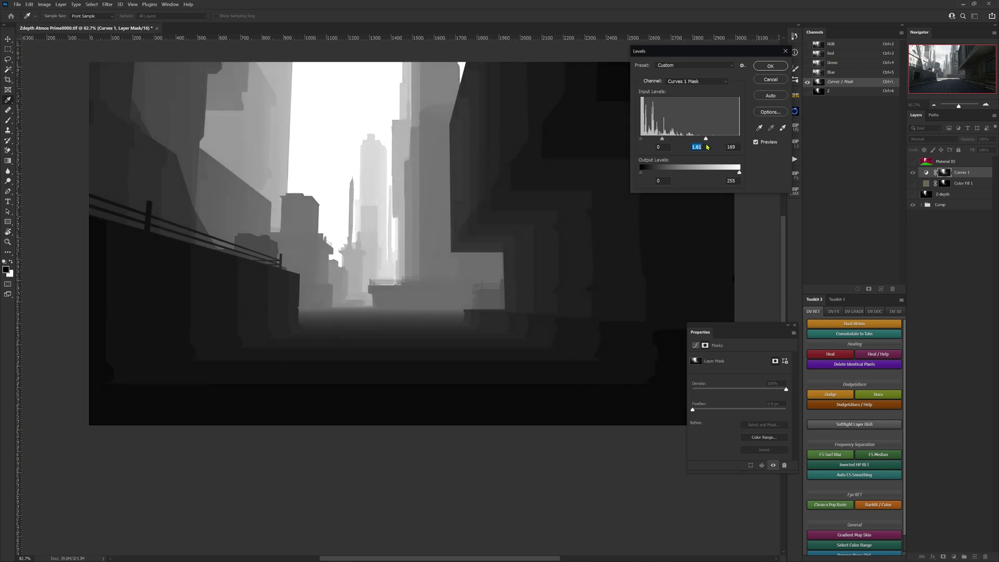
pyautogui.moveTo(696, 148); pyautogui.dragTo(696, 148)
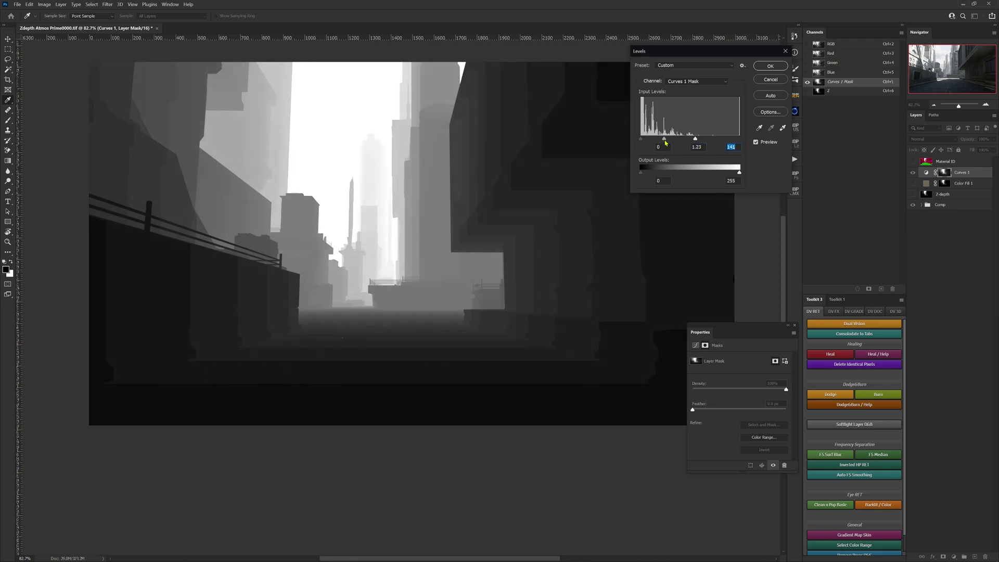
pyautogui.moveTo(665, 141); pyautogui.dragTo(666, 141)
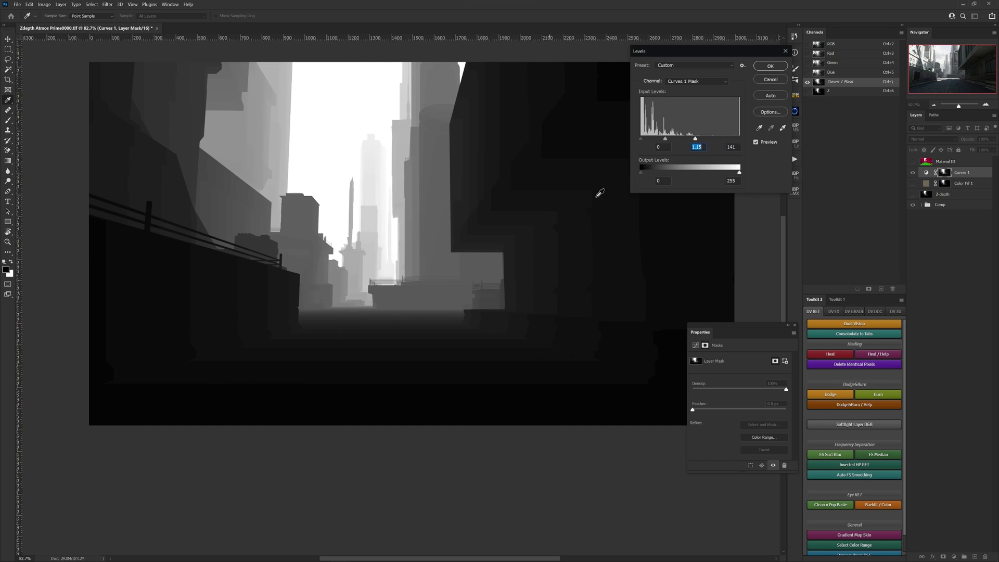
pyautogui.moveTo(690, 141); pyautogui.dragTo(687, 140)
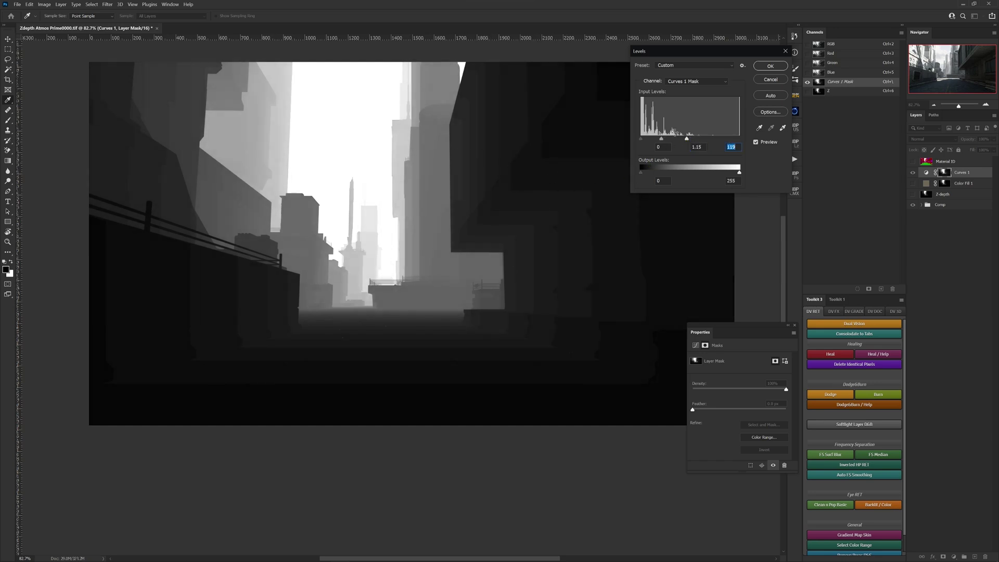
pyautogui.moveTo(648, 142); pyautogui.dragTo(663, 141)
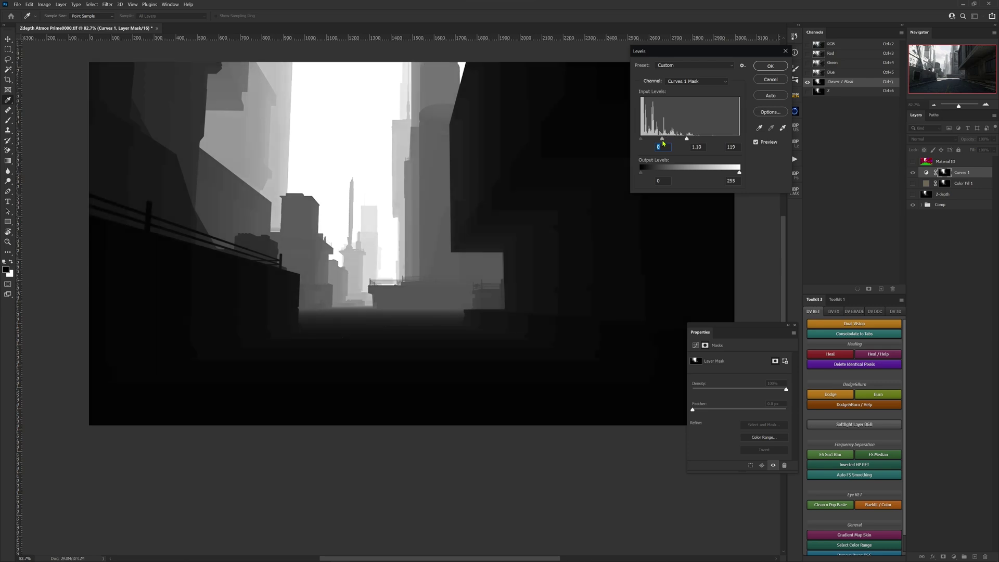
pyautogui.click(771, 66)
pyautogui.press('b')
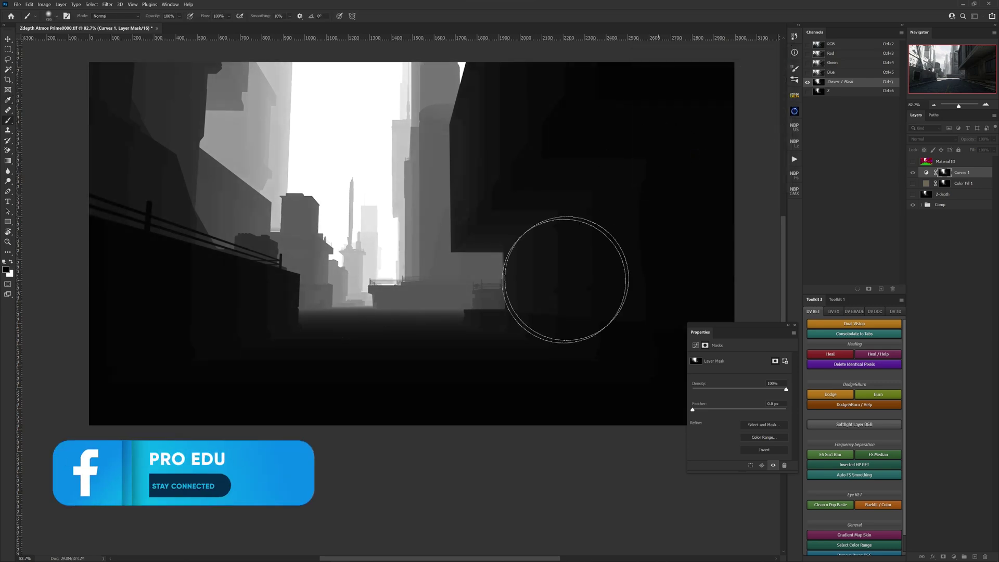
pyautogui.click(926, 174)
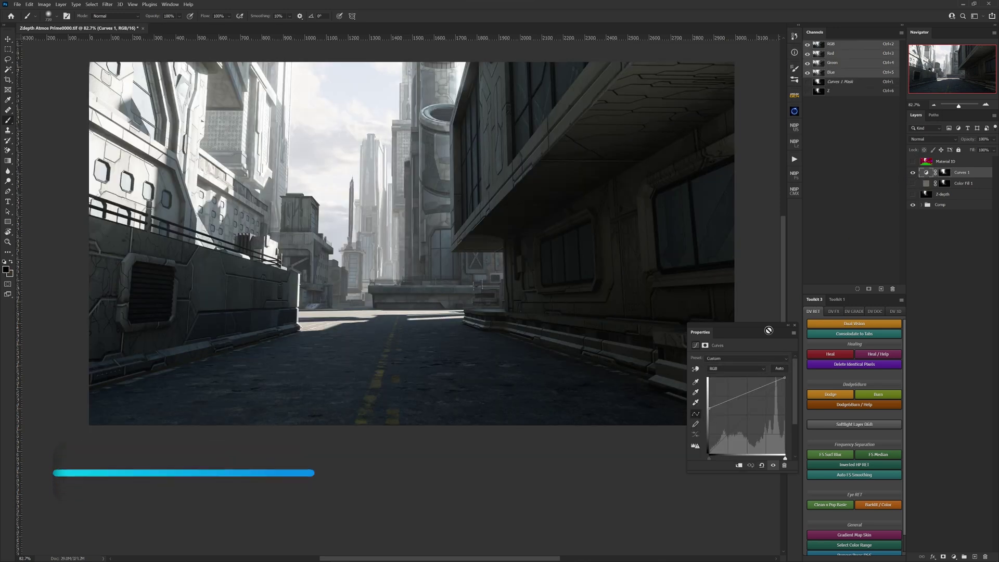
# Toggle the Curves 1 layer's visibility to compare the scene with and without the haze.
pyautogui.click(913, 174)
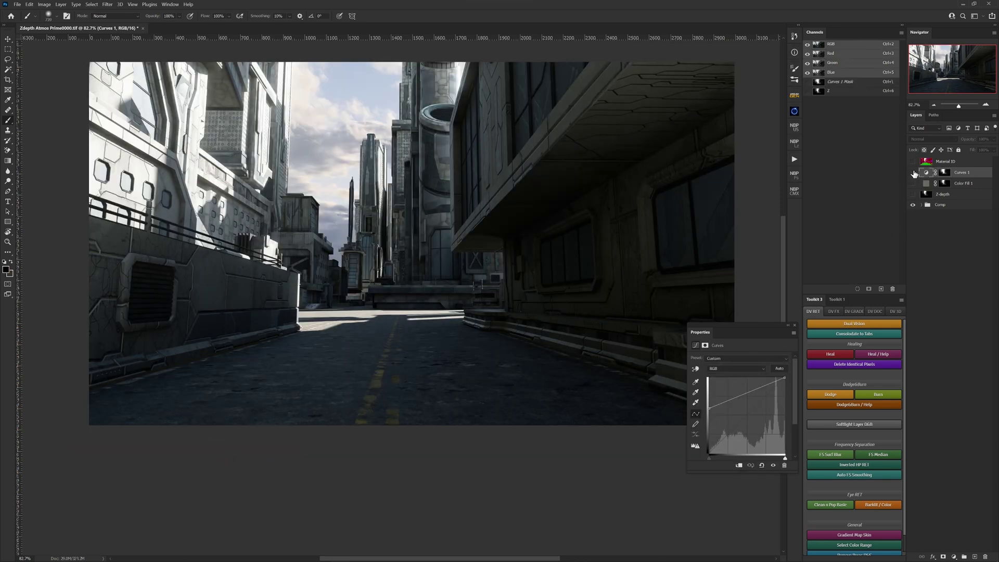
pyautogui.click(913, 174)
pyautogui.click(914, 173)
pyautogui.click(914, 174)
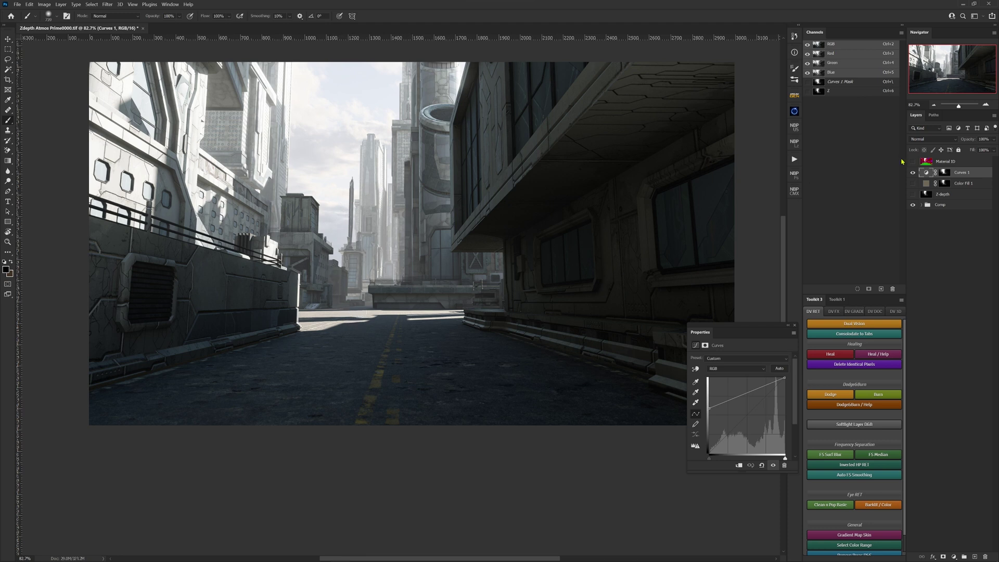
# Try tinting the haze by adjusting the black points of the Curves 1 Red and Blue channels, and return to the RGB curve.
pyautogui.click(925, 174)
pyautogui.hotkey('alt', '3')
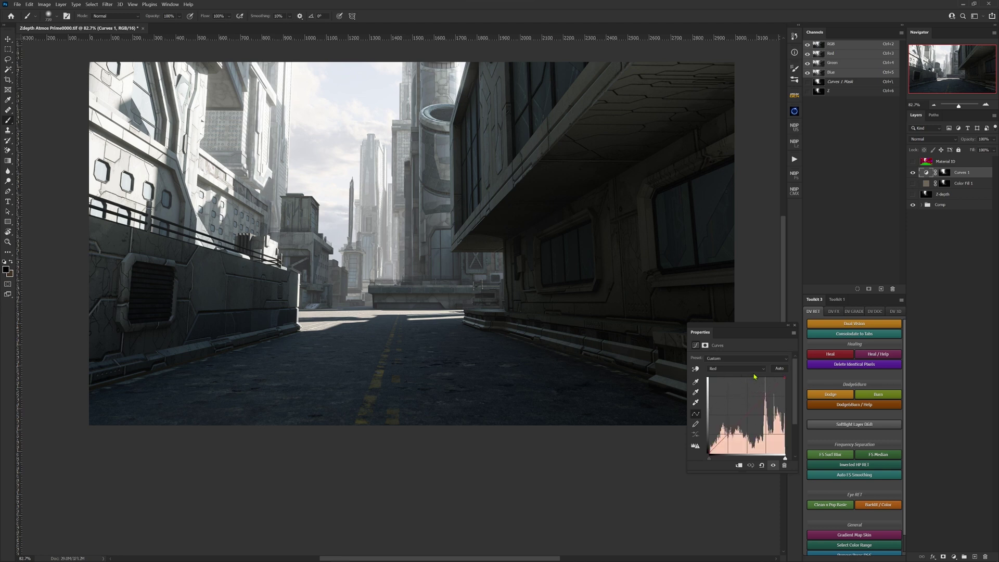
pyautogui.click(759, 370)
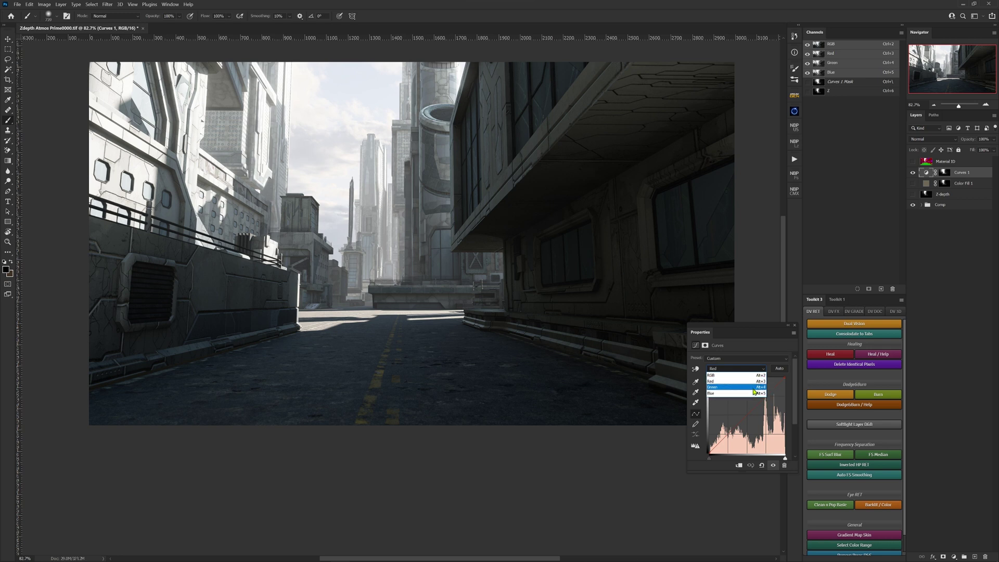
pyautogui.click(761, 350)
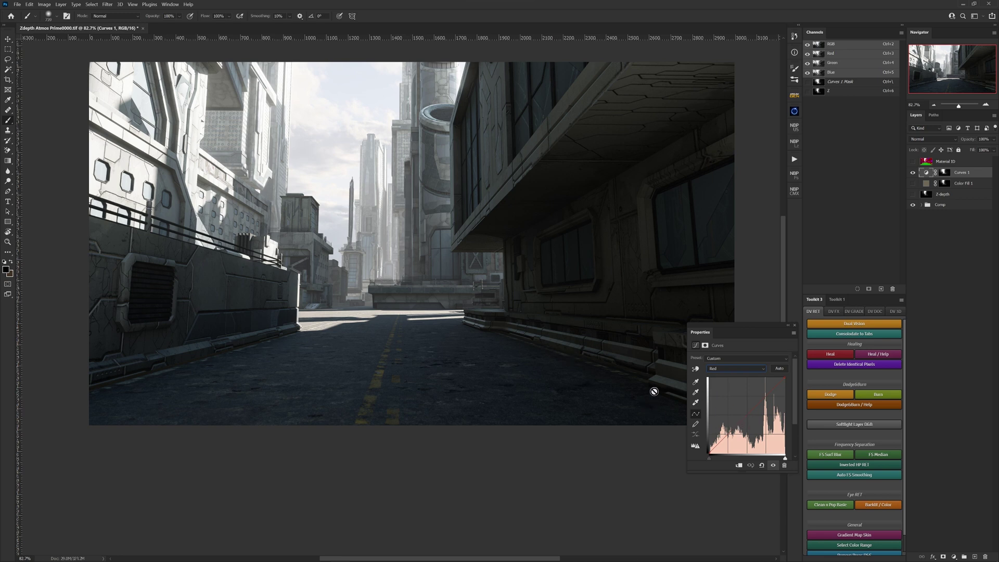
pyautogui.moveTo(738, 426); pyautogui.dragTo(773, 455)
pyautogui.moveTo(709, 451); pyautogui.dragTo(708, 427)
pyautogui.hotkey('alt', '5')
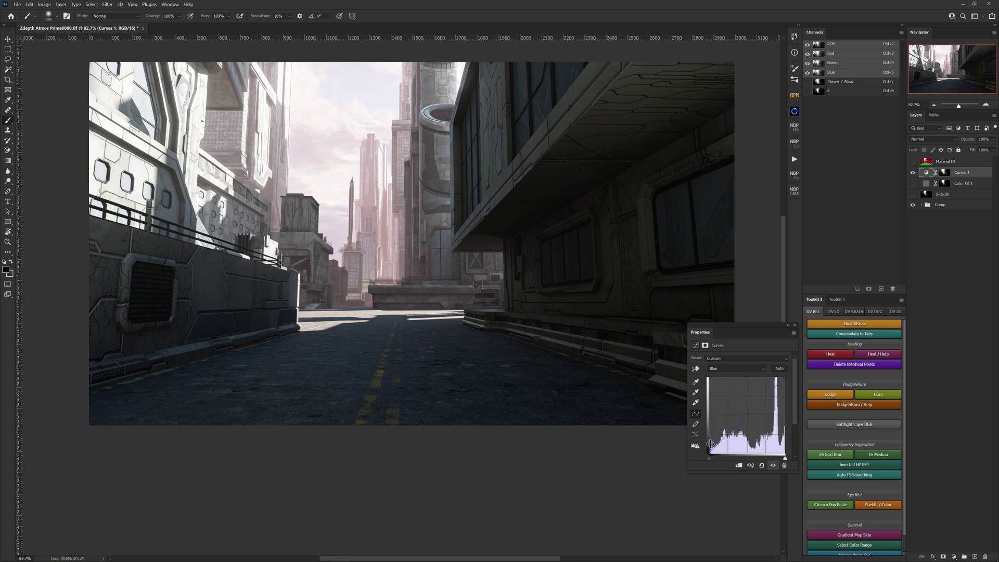
pyautogui.moveTo(709, 453)
pyautogui.mouseDown()
pyautogui.moveTo(707, 417)
pyautogui.moveTo(708, 455)
pyautogui.mouseUp()
pyautogui.click(731, 370)
pyautogui.click(724, 375)
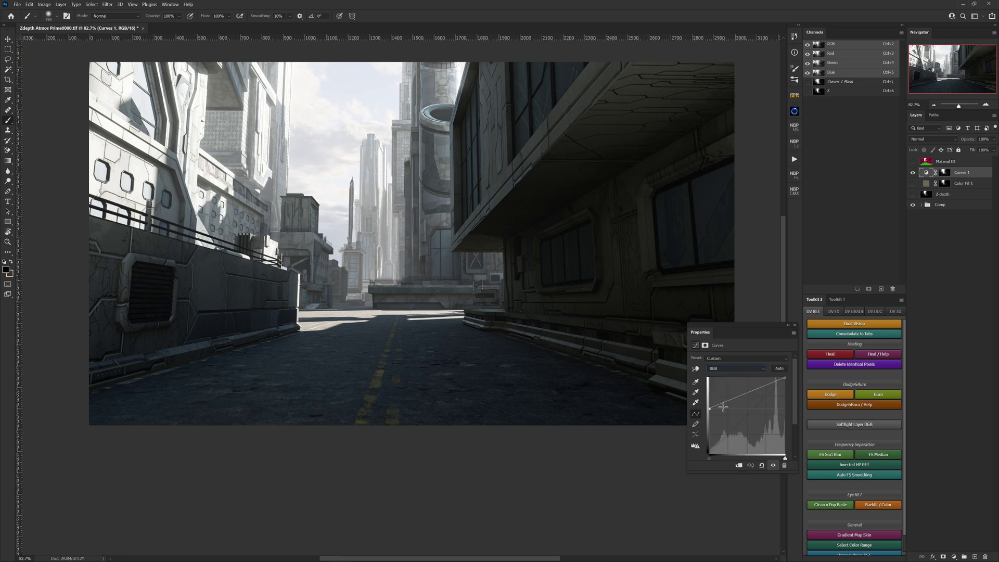
# Reset the Curves 1 adjustment and raise its RGB black point to just under half of the output range.
pyautogui.click(762, 465)
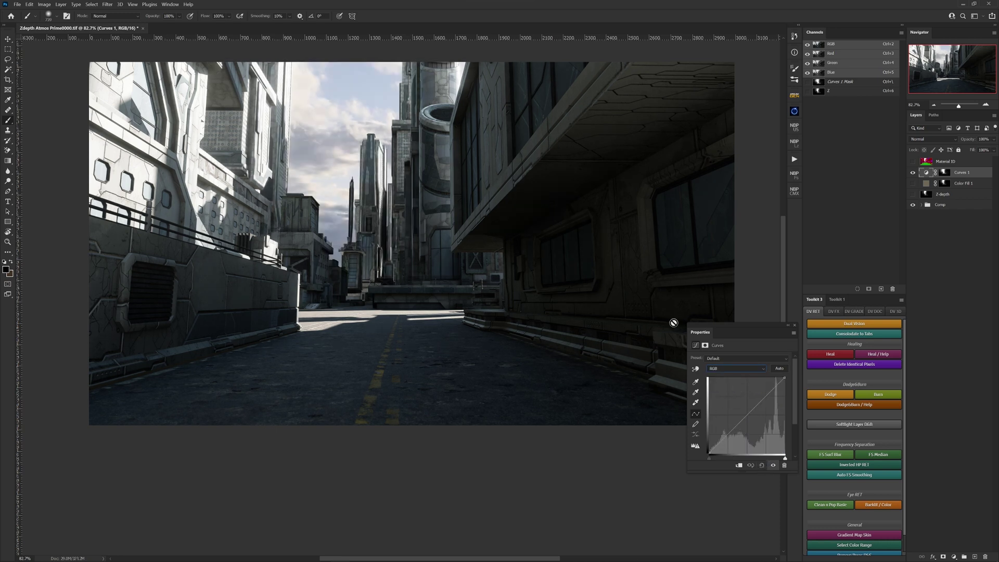
pyautogui.moveTo(779, 378); pyautogui.dragTo(784, 378)
pyautogui.moveTo(709, 452); pyautogui.dragTo(737, 413)
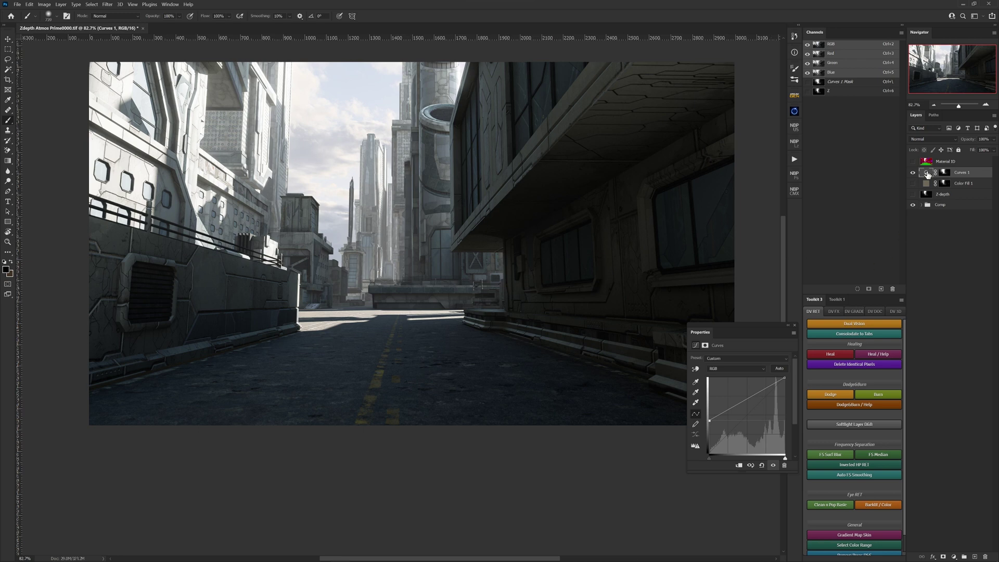
pyautogui.click(945, 173)
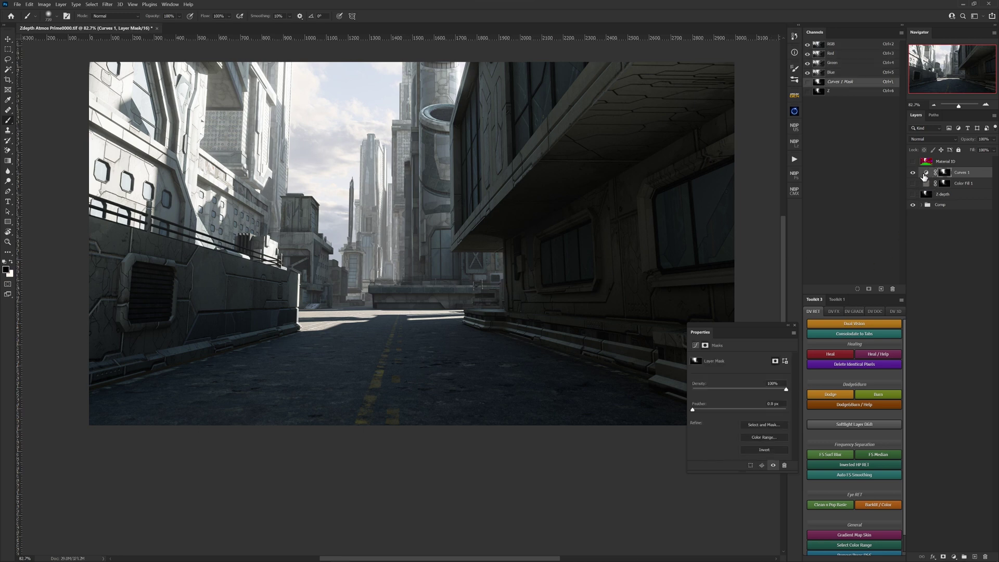
pyautogui.click(925, 173)
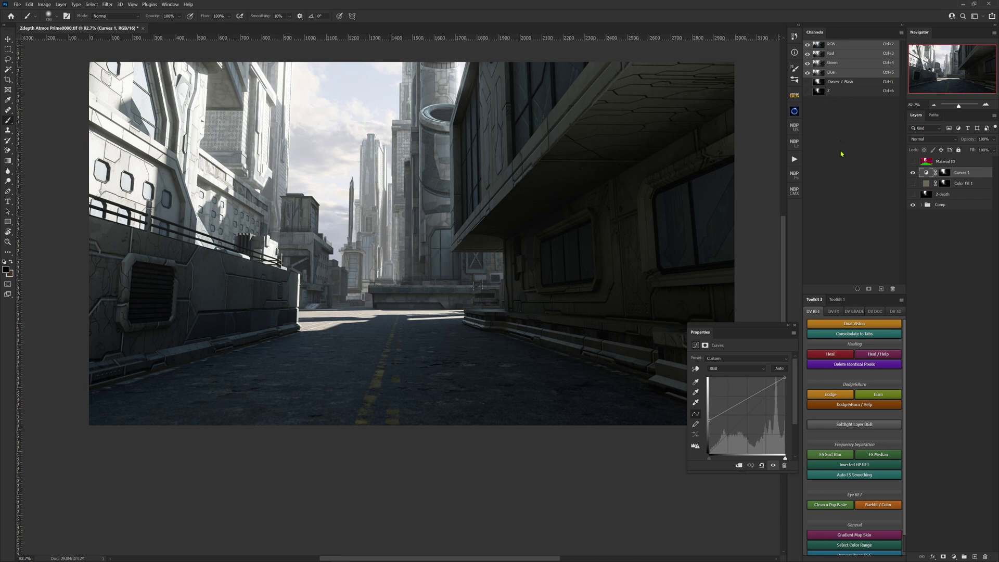
pyautogui.click(926, 174)
# Show the Color Fill 1 layer and try Curves 1 beneath it before restoring Curves 1 above it.
pyautogui.click(912, 183)
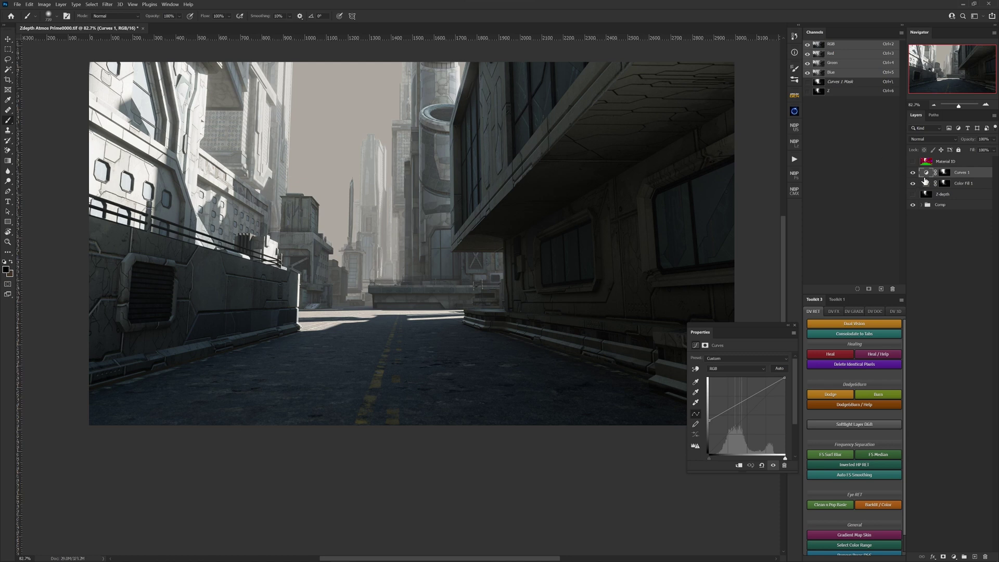
pyautogui.moveTo(947, 176); pyautogui.dragTo(911, 189)
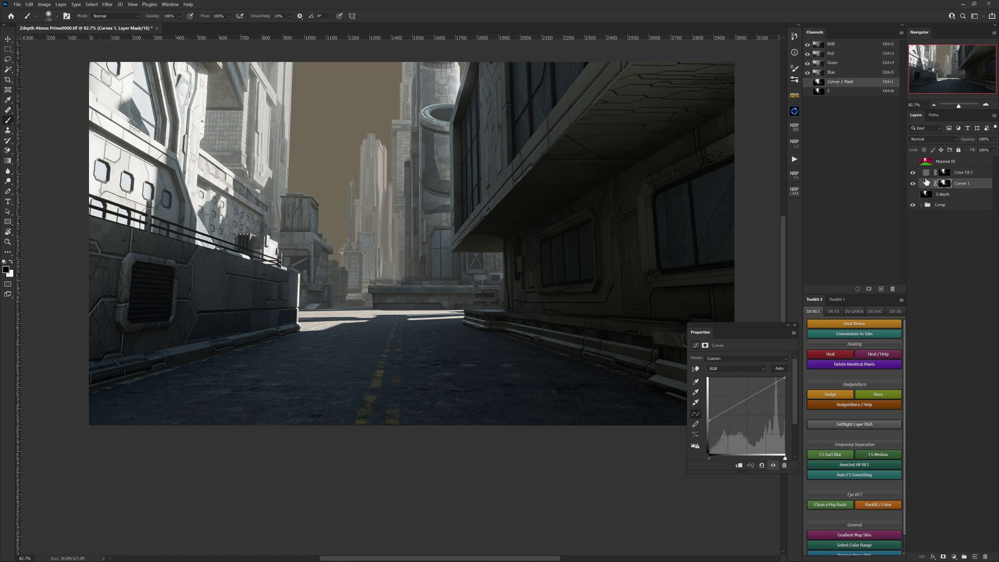
pyautogui.moveTo(956, 184); pyautogui.dragTo(960, 170)
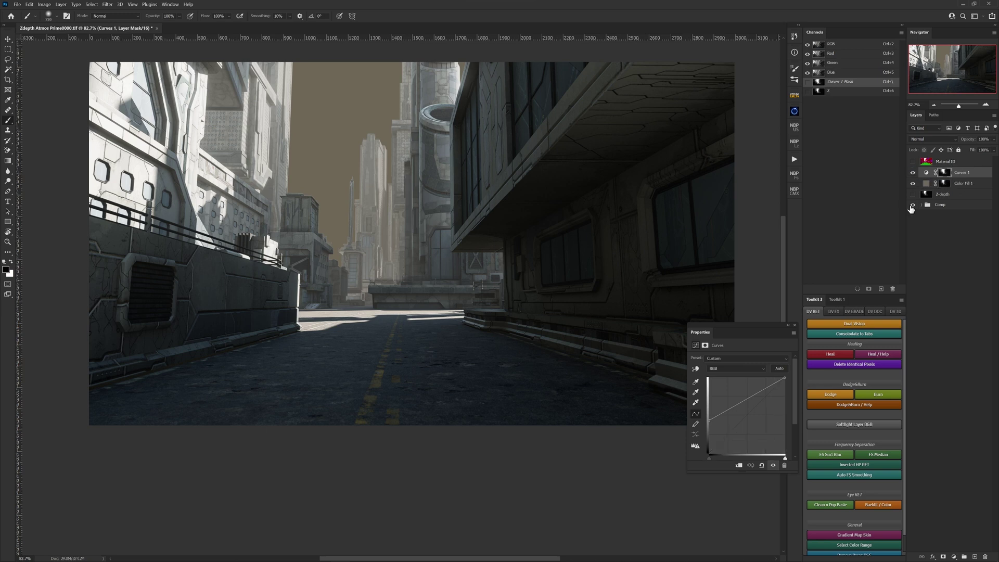
# Change the Color Fill 1 color to a muted teal, #586e68, and lower the layer's opacity to 80%.
pyautogui.doubleClick(926, 185)
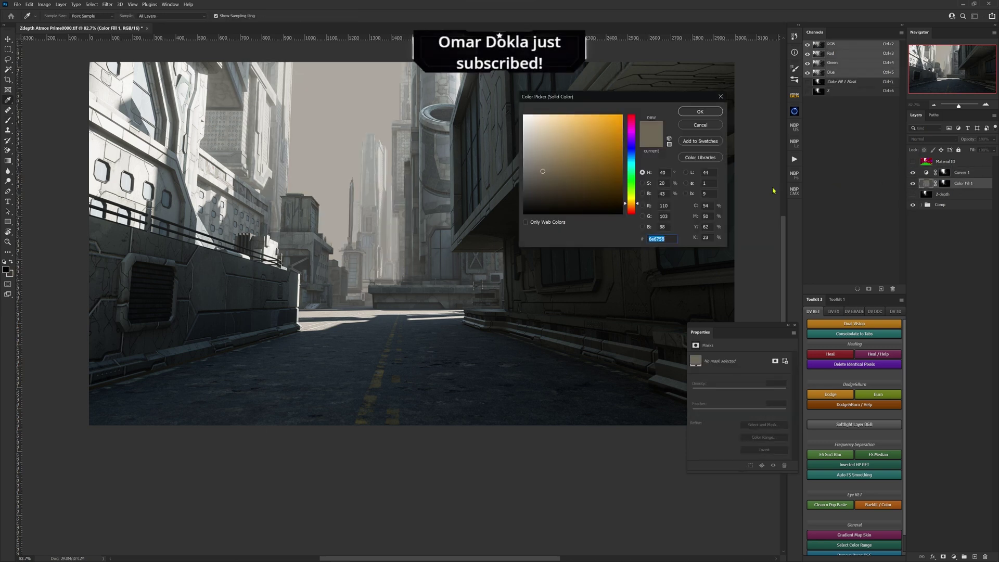
pyautogui.click(634, 171)
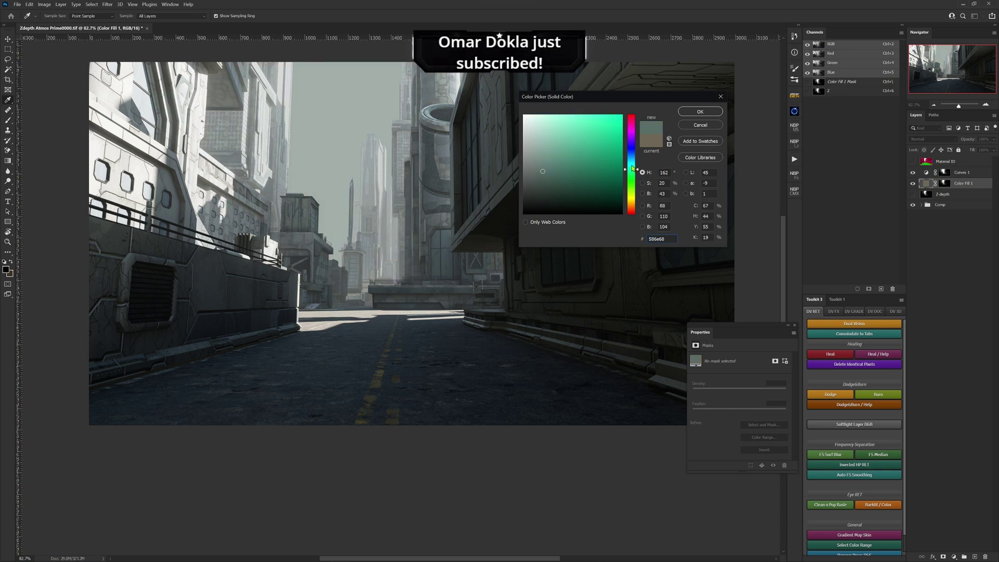
pyautogui.click(682, 125)
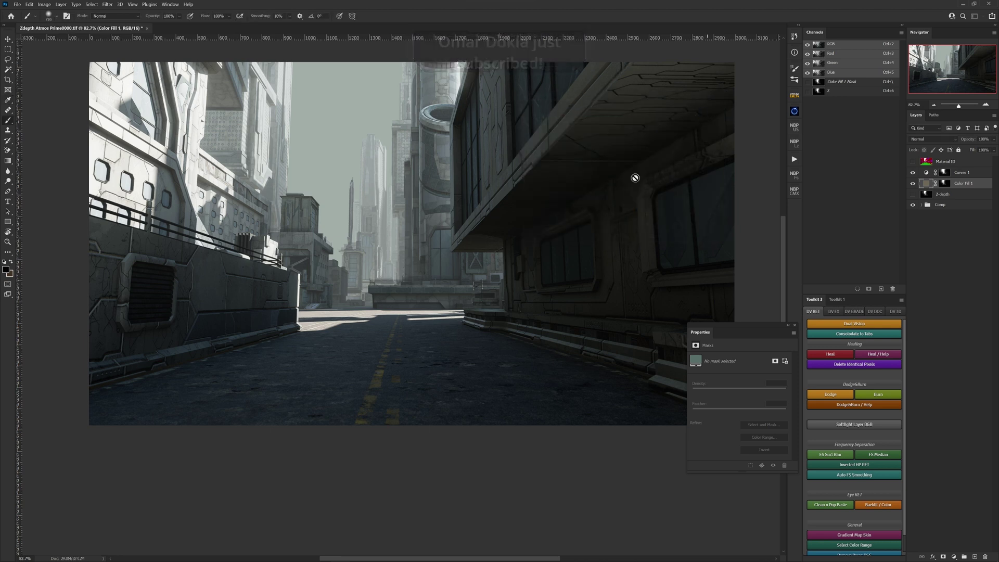
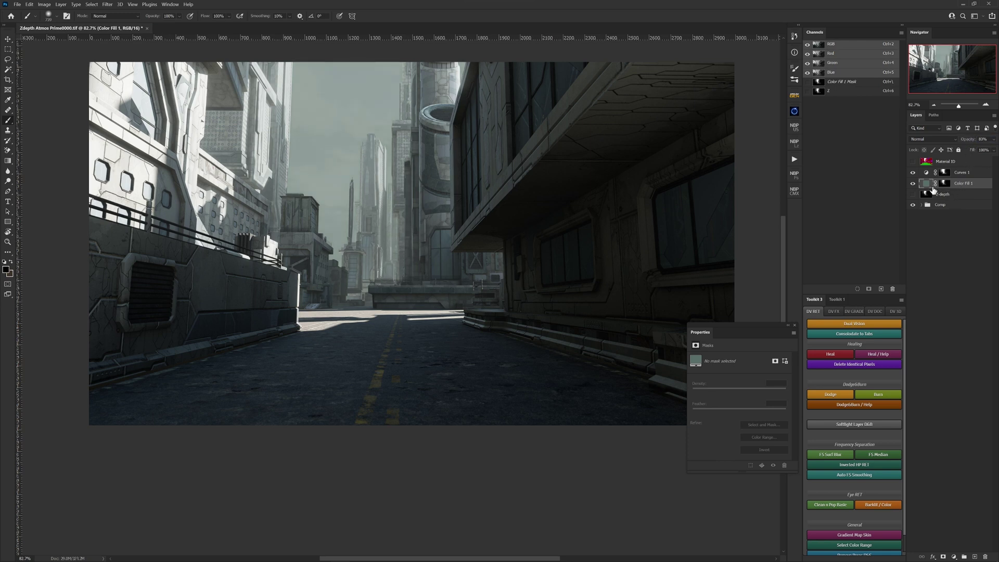
# Place the ATMOS 2 smoke image above Curves 1 and mask it with a selection loaded from the Z channel.
pyautogui.click(961, 176)
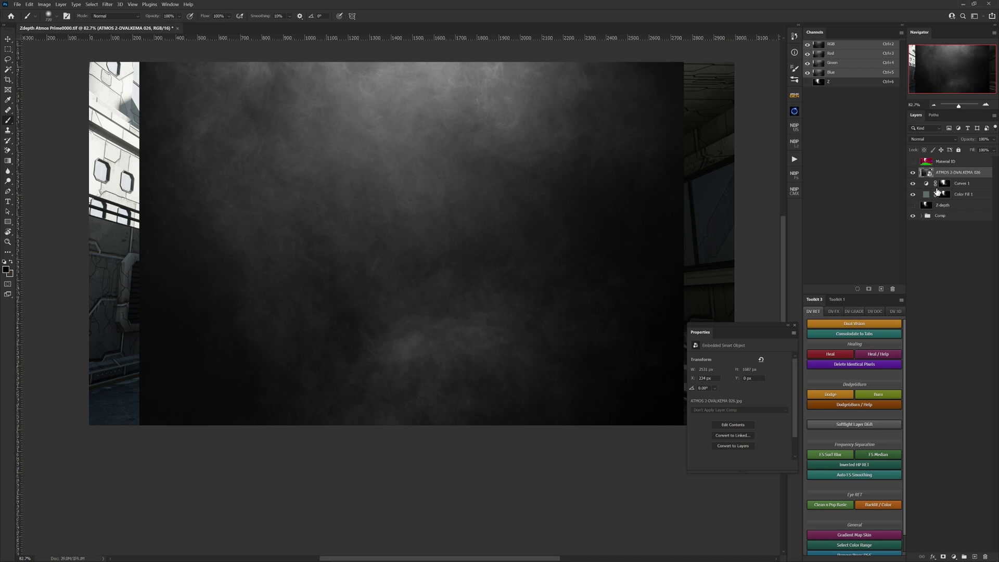
pyautogui.keyDown('ctrl'); pyautogui.click(820, 82); pyautogui.keyUp('ctrl')
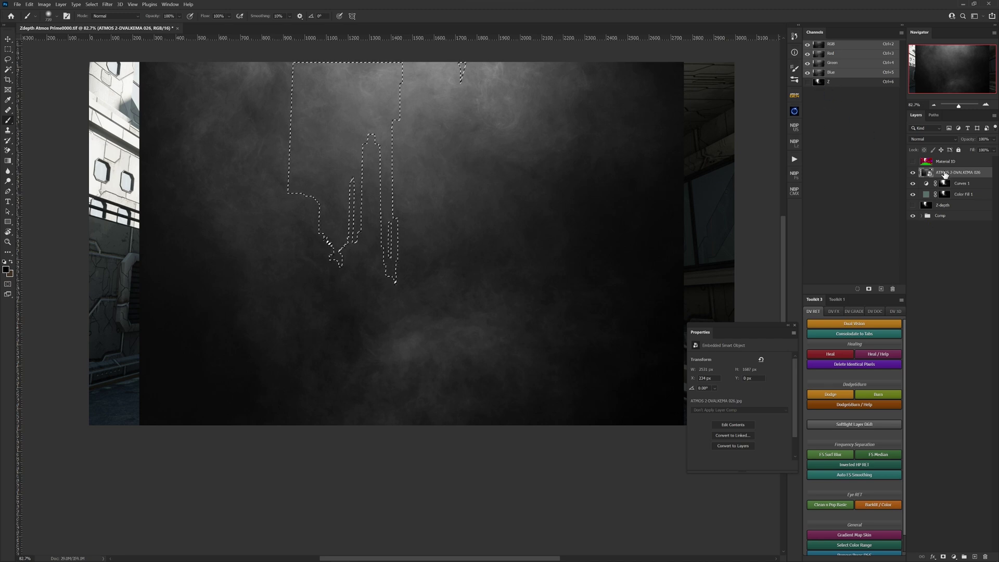
pyautogui.click(943, 557)
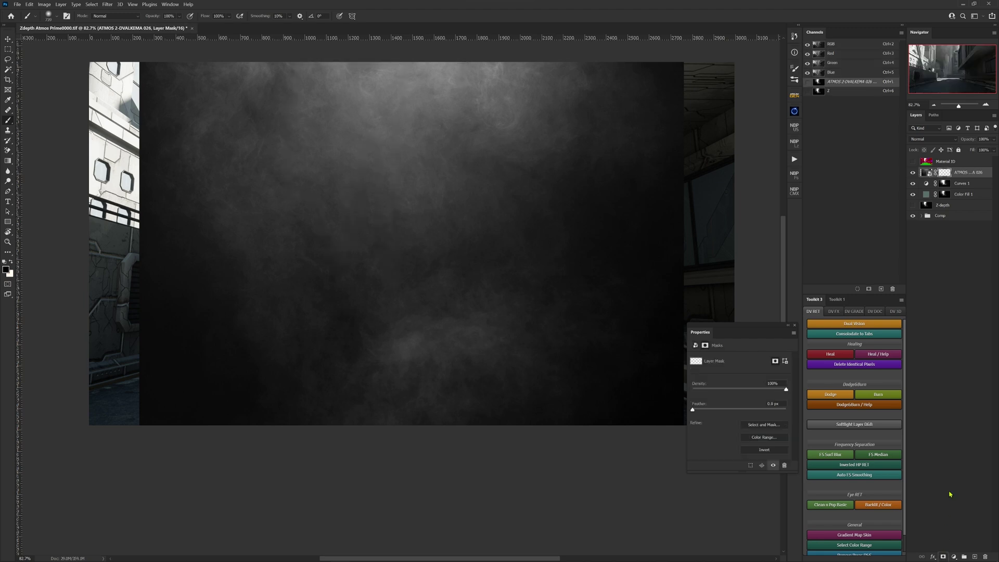
pyautogui.click(927, 174)
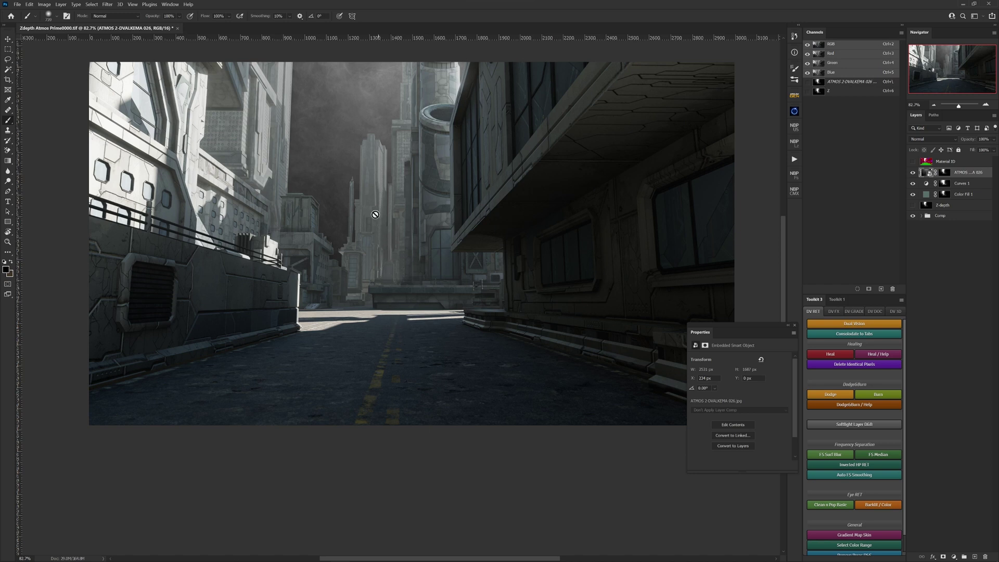
# Move the ATMOS 2 smoke layer between Curves 1 and Color Fill 1 and select its layer mask.
pyautogui.moveTo(960, 175); pyautogui.dragTo(952, 194)
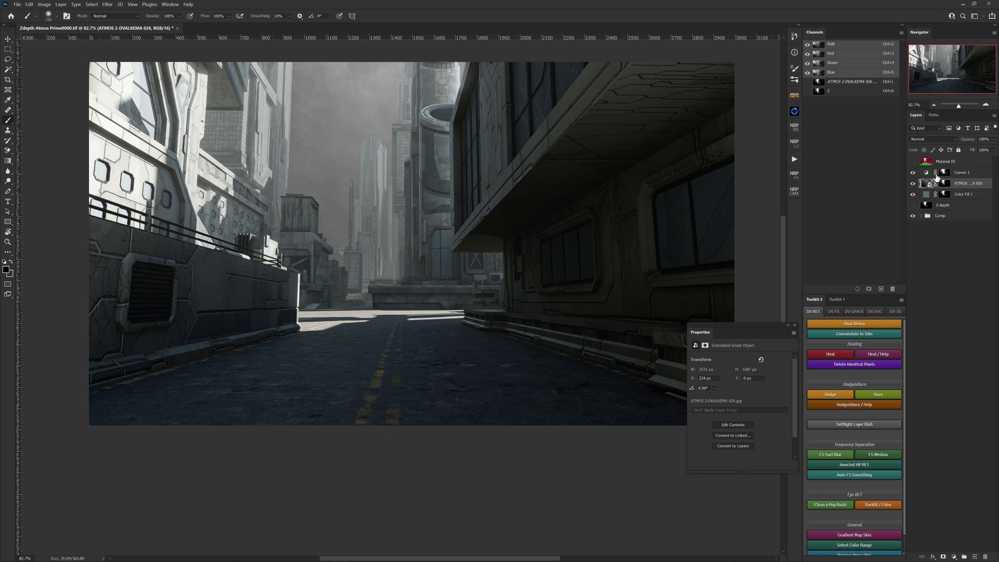
pyautogui.click(945, 184)
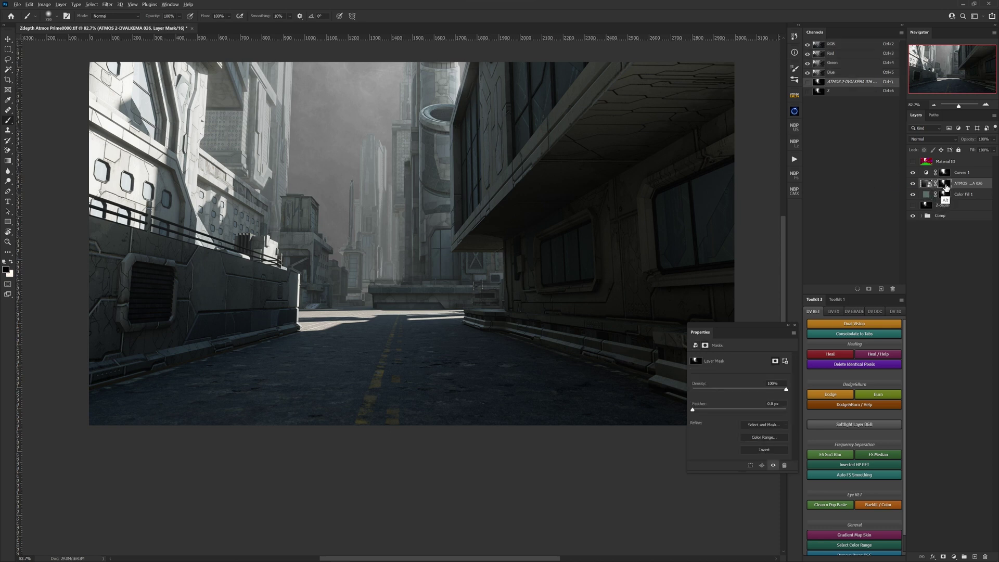
# View the ATMOS 2 layer mask on its own and raise its Levels midtone value to 2.09.
pyautogui.moveTo(943, 186); pyautogui.dragTo(944, 199)
pyautogui.hotkey('ctrl', '\\')
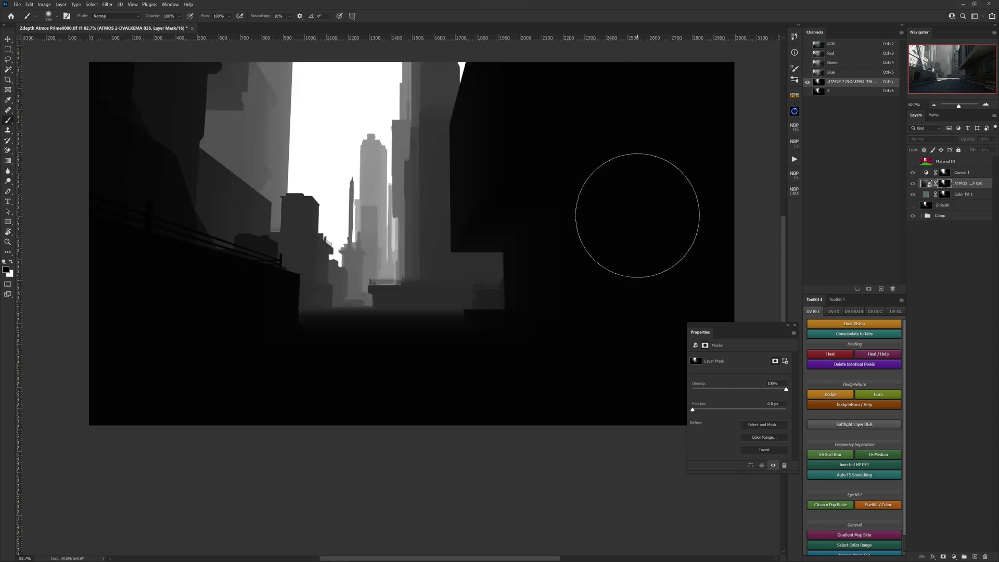
pyautogui.hotkey('ctrl', 'l')
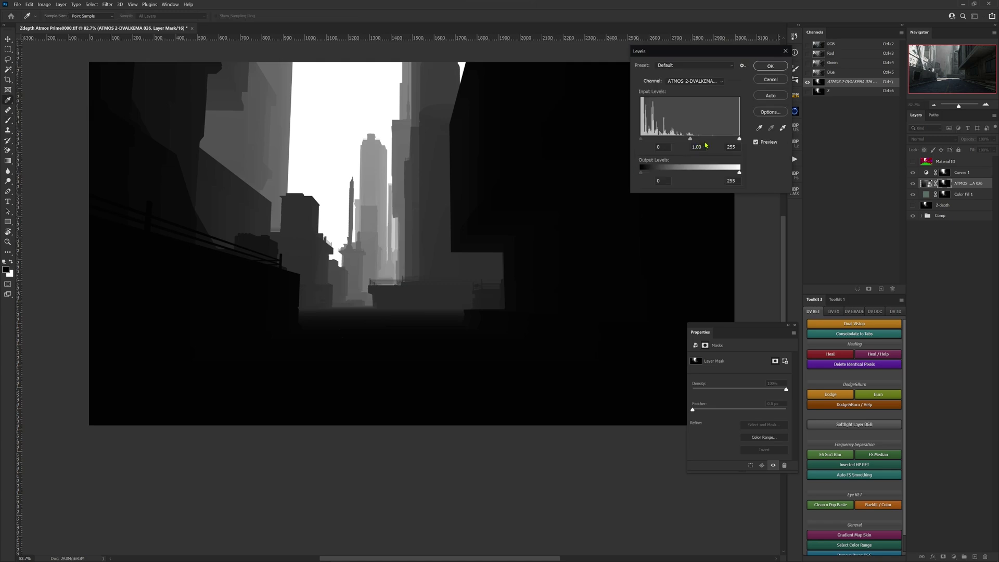
pyautogui.moveTo(687, 144); pyautogui.dragTo(674, 144)
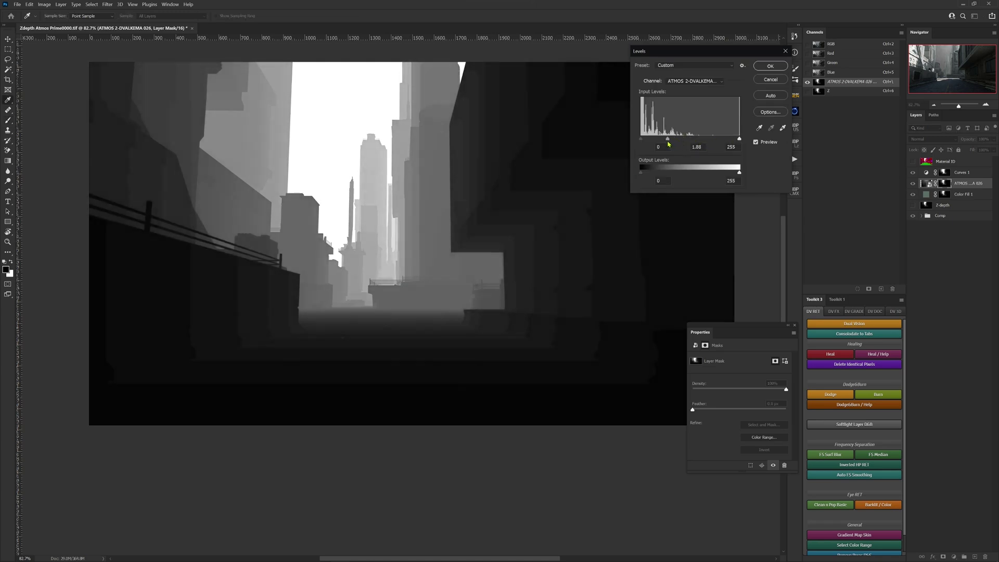
pyautogui.moveTo(667, 144); pyautogui.dragTo(668, 144)
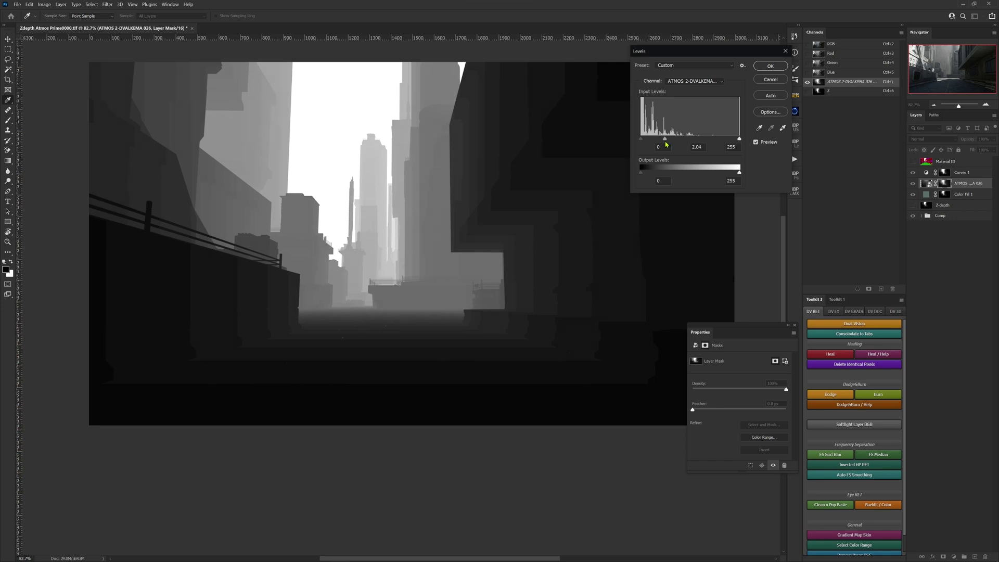
pyautogui.click(664, 141)
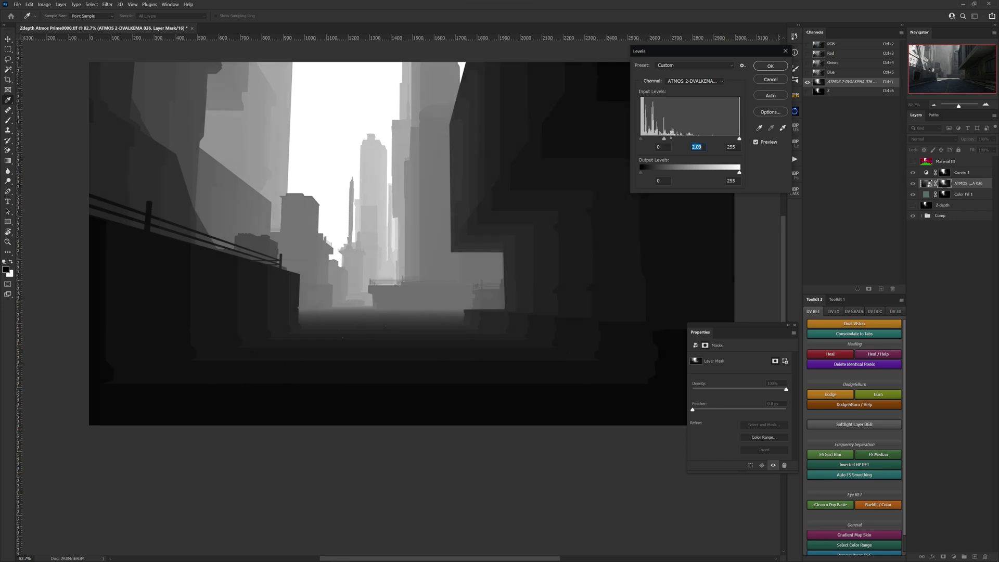
pyautogui.click(770, 68)
pyautogui.press('b')
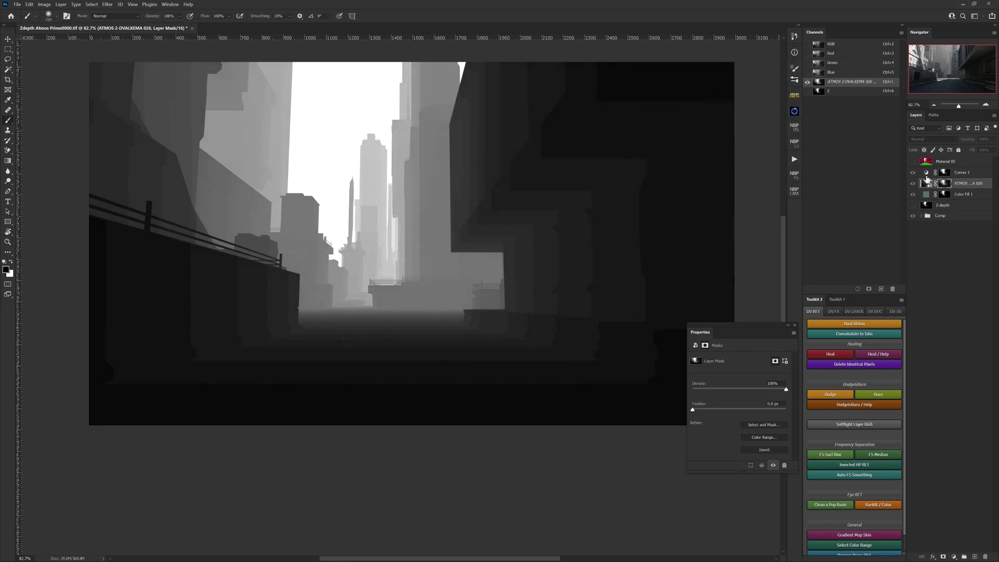
# Return to the full image, compare it with and without the ATMOS 2 layer, and lower the layer's opacity to 79%.
pyautogui.click(927, 184)
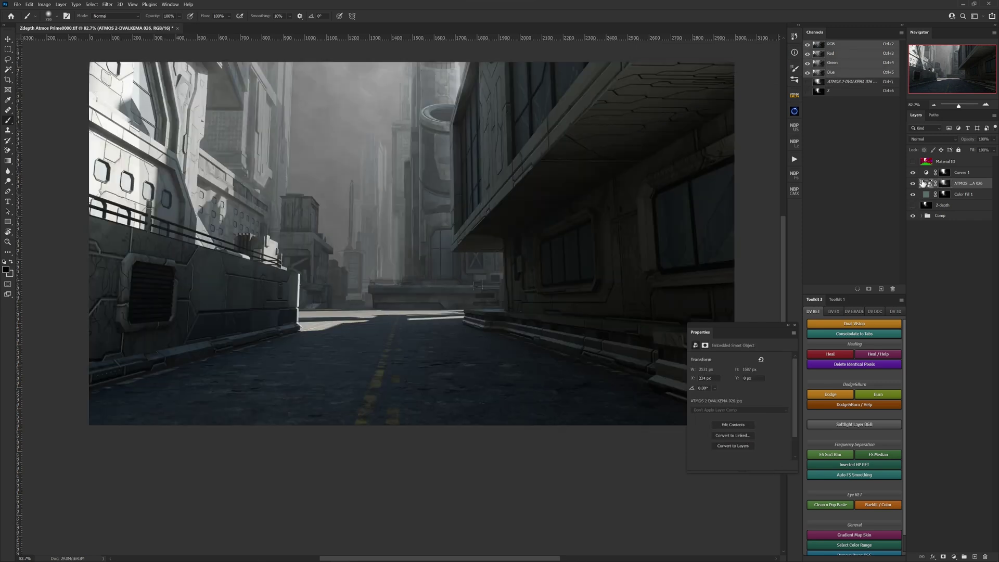
pyautogui.click(913, 185)
pyautogui.click(912, 186)
pyautogui.moveTo(970, 141); pyautogui.dragTo(961, 145)
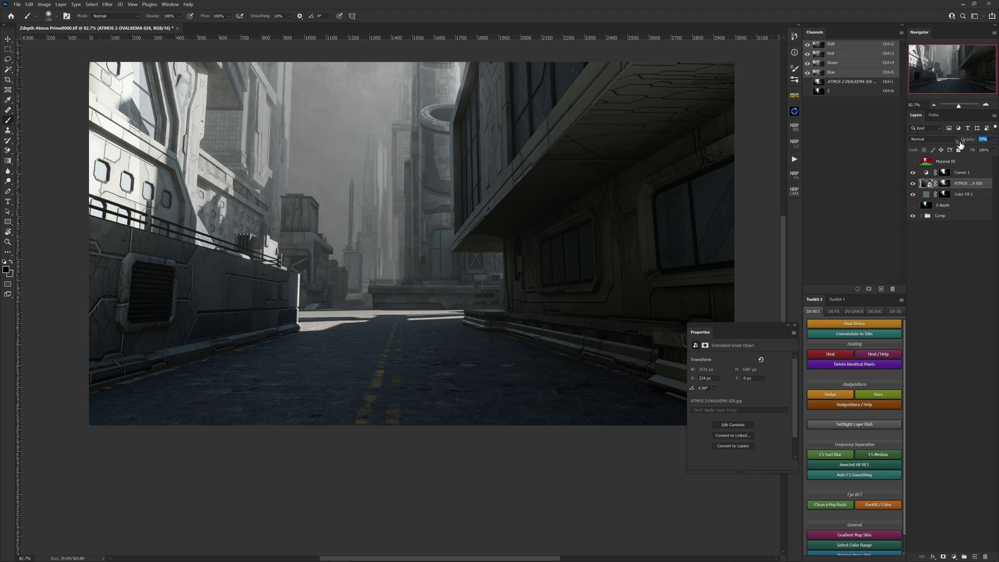
pyautogui.moveTo(958, 147); pyautogui.dragTo(960, 147)
# Check the Color Fill 1 layer's effect on the haze and review the ATMOS 2 blend modes, keeping Normal.
pyautogui.click(927, 196)
pyautogui.click(913, 195)
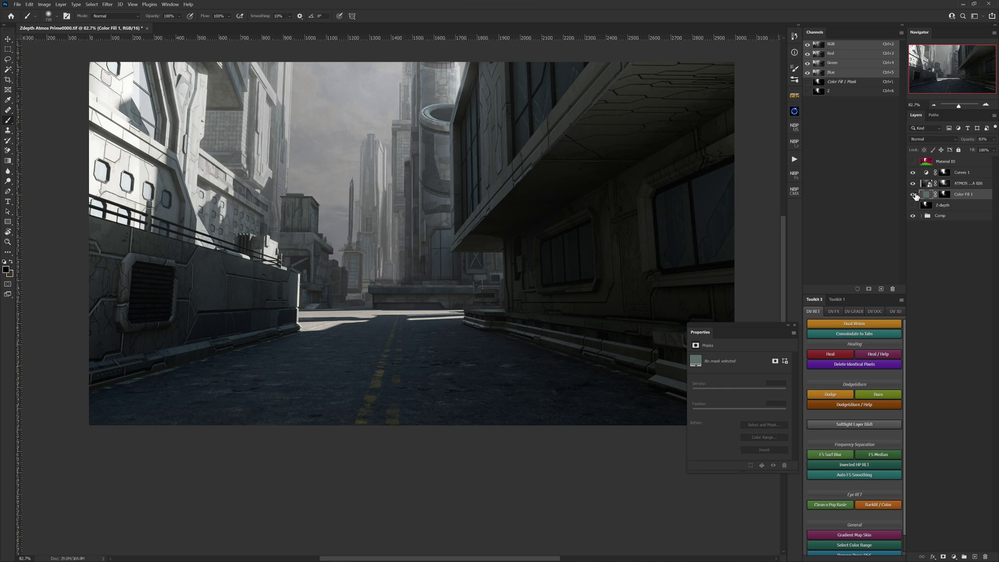
pyautogui.click(931, 185)
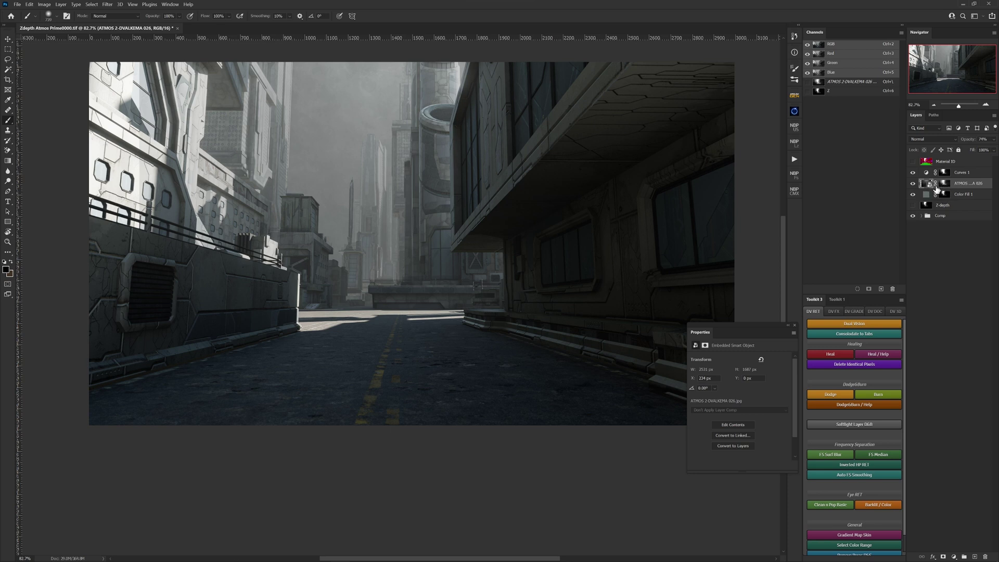
pyautogui.click(921, 141)
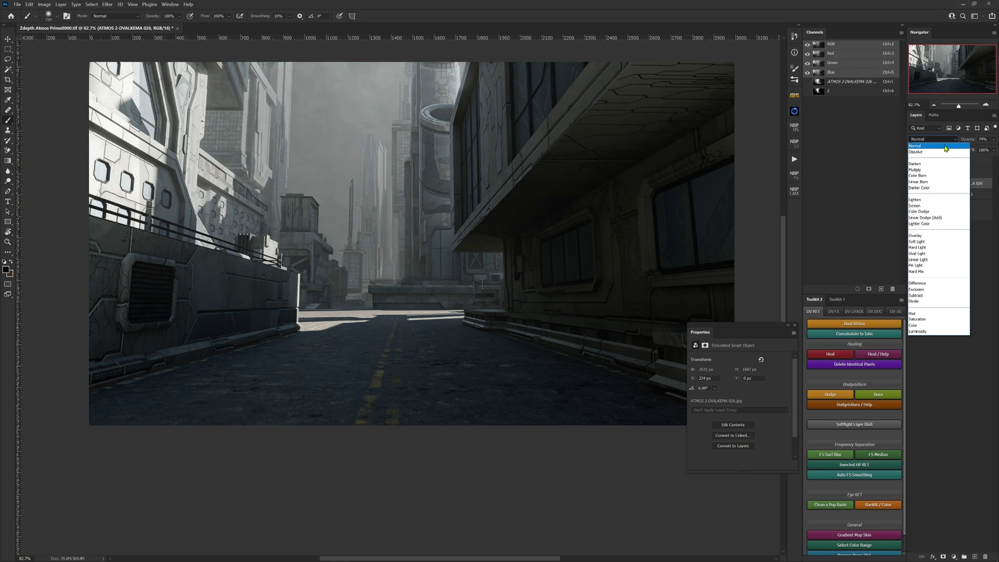
pyautogui.click(936, 146)
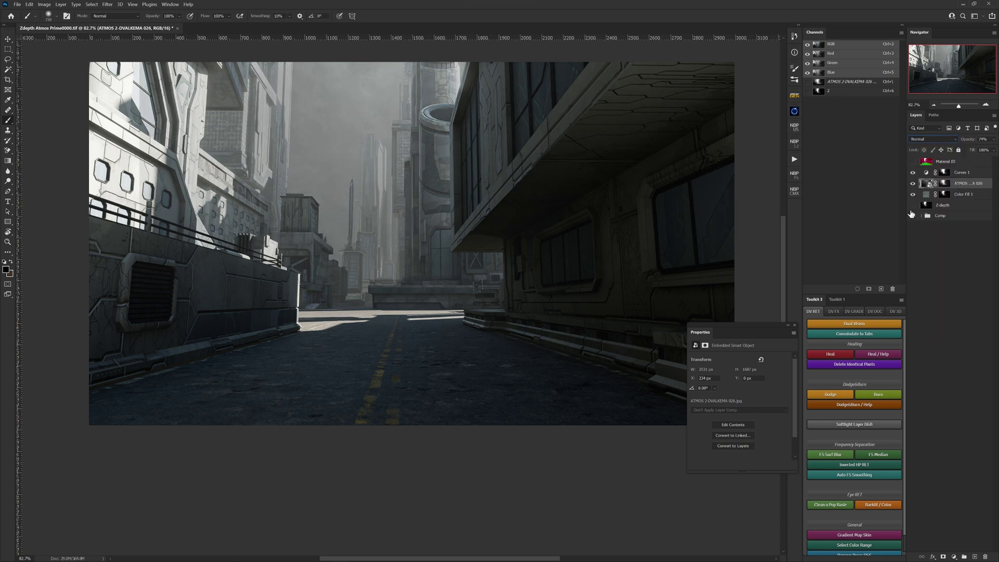
# Raise the green midtones and lower the blue midtones in the Curves 1 adjustment to tint the haze.
pyautogui.click(956, 174)
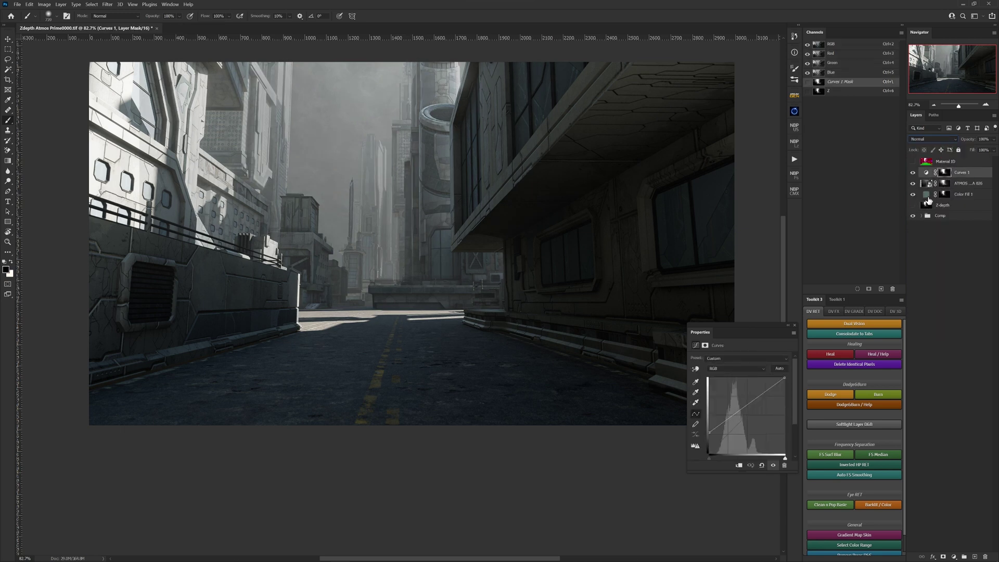
pyautogui.hotkey('ctrl', '2')
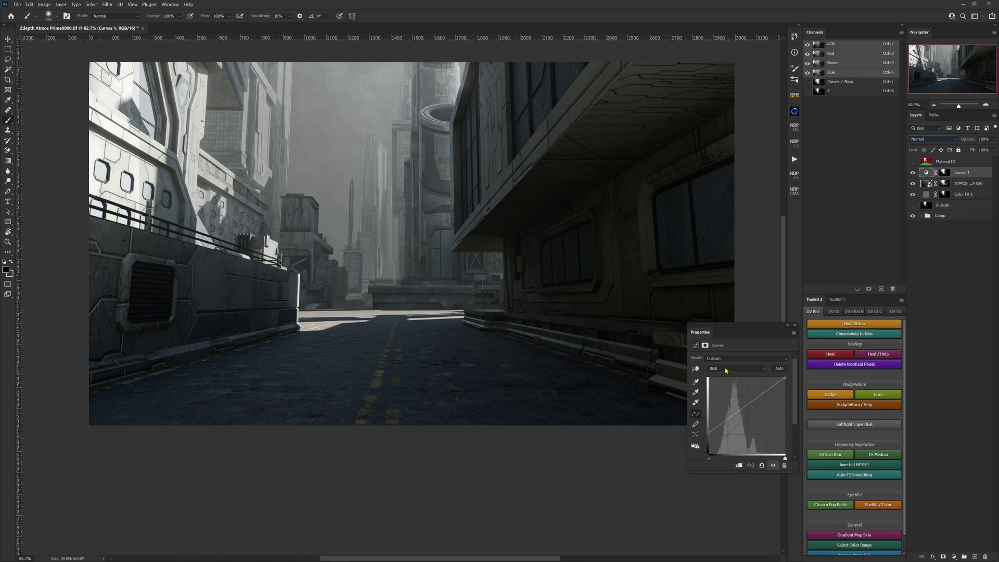
pyautogui.click(726, 370)
pyautogui.click(724, 387)
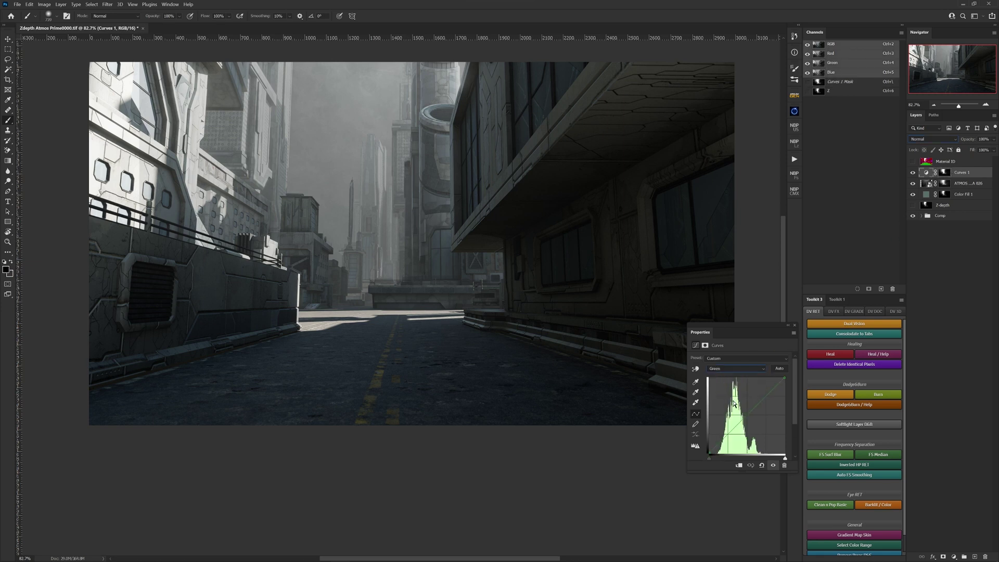
pyautogui.moveTo(746, 418); pyautogui.dragTo(744, 412)
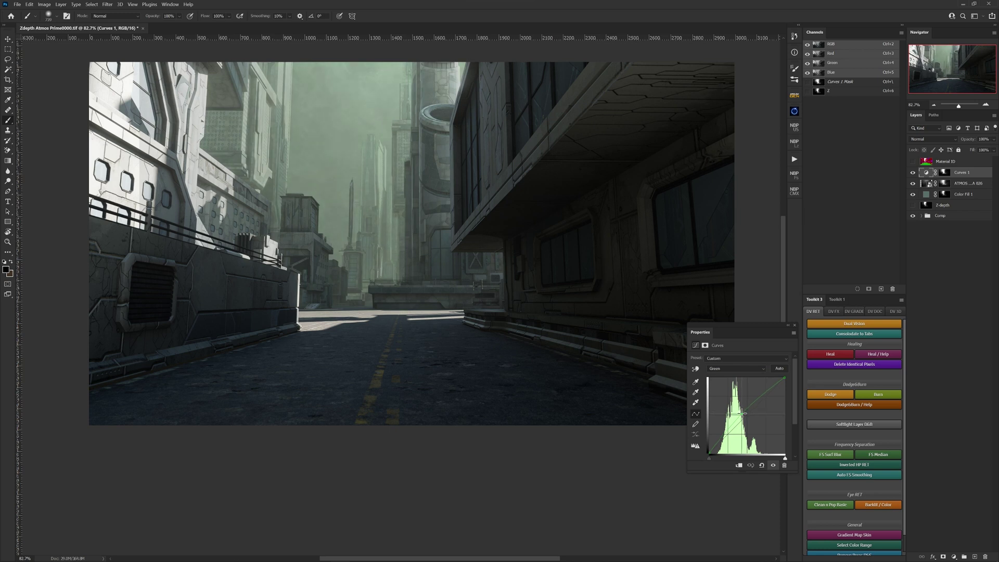
pyautogui.hotkey('alt', '5')
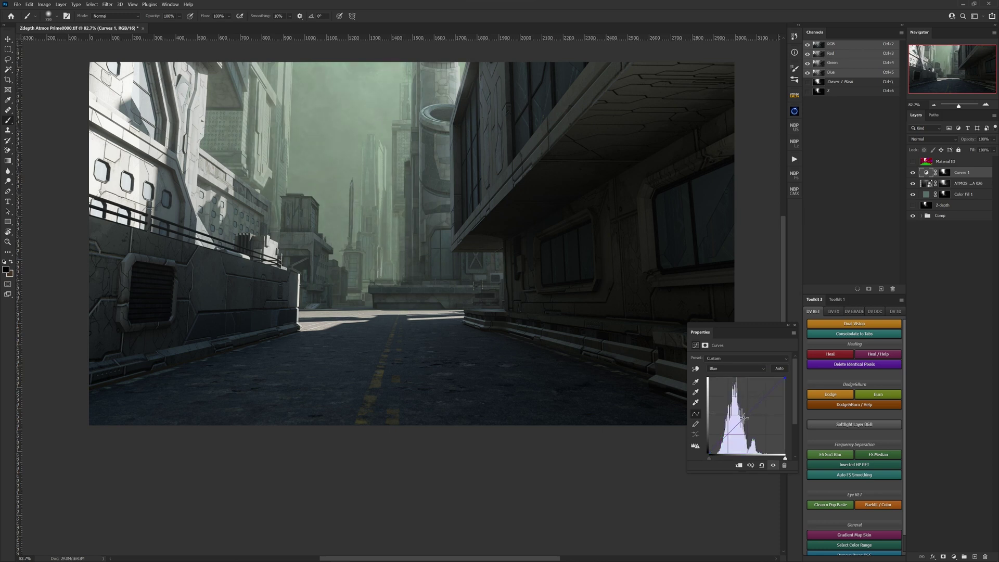
pyautogui.moveTo(744, 418); pyautogui.dragTo(747, 425)
# Raise the red midtones in the Curves 1 adjustment to give the haze an orange tint.
pyautogui.click(733, 369)
pyautogui.click(719, 383)
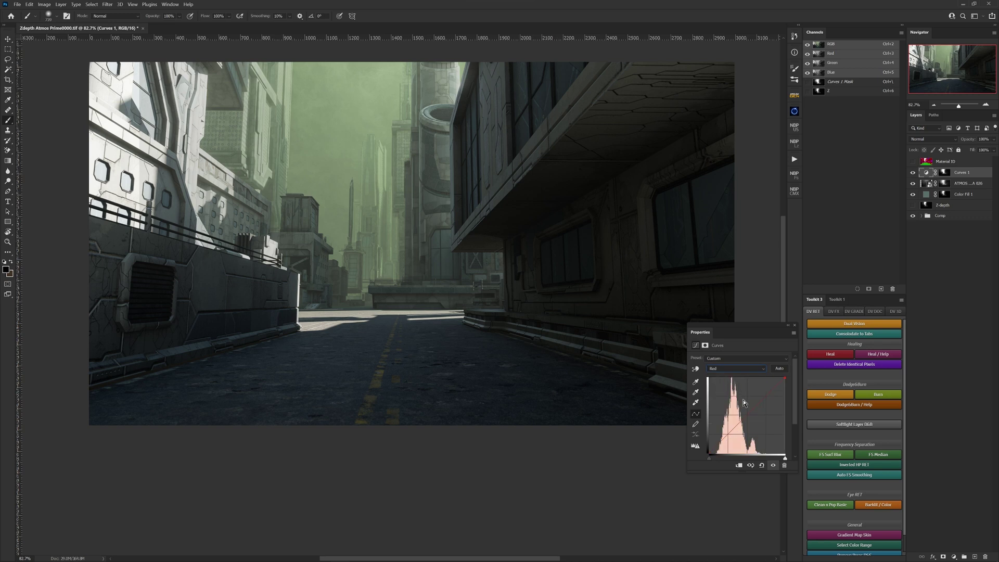
pyautogui.moveTo(741, 416); pyautogui.dragTo(738, 404)
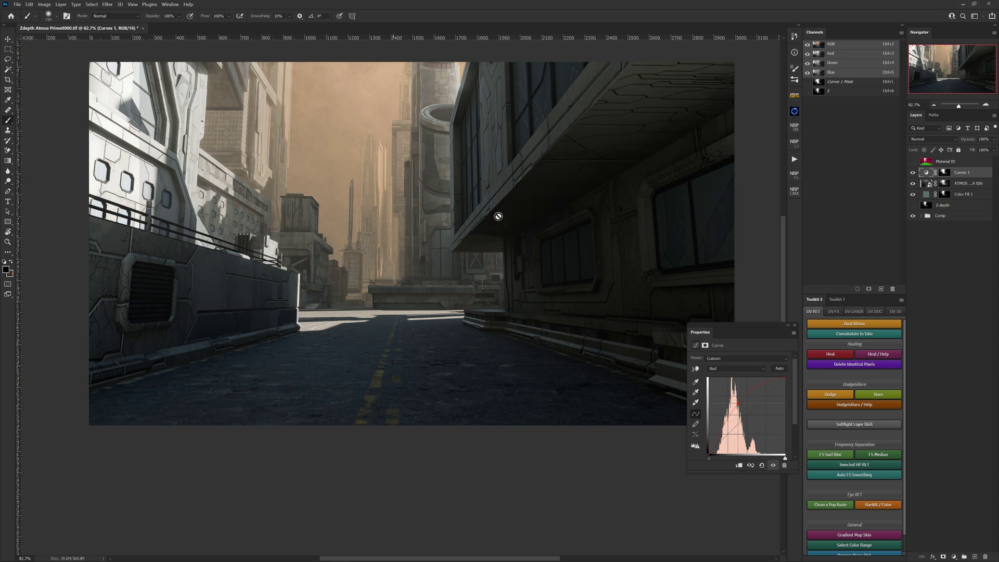
pyautogui.click(927, 174)
pyautogui.click(945, 174)
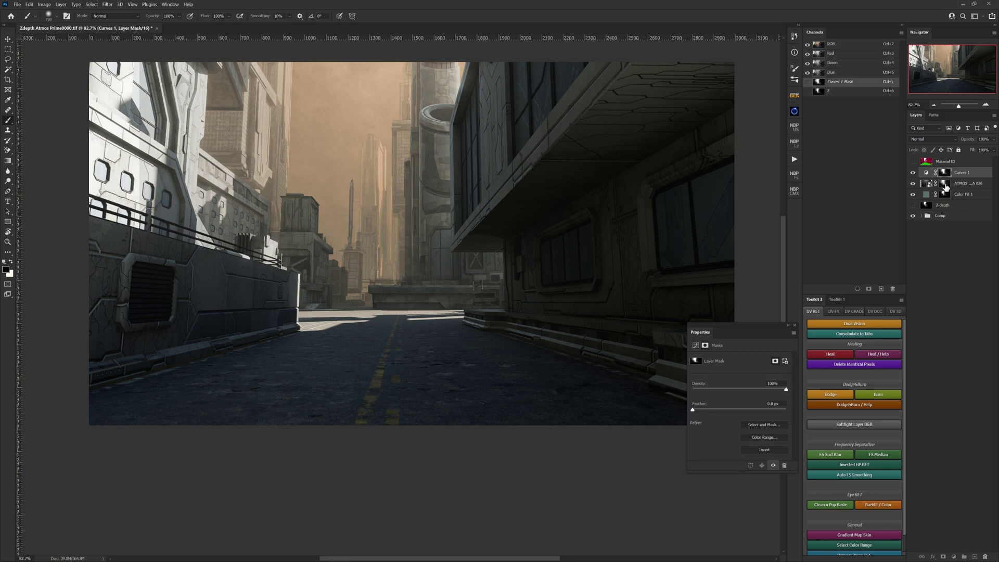
pyautogui.click(944, 184)
pyautogui.click(943, 195)
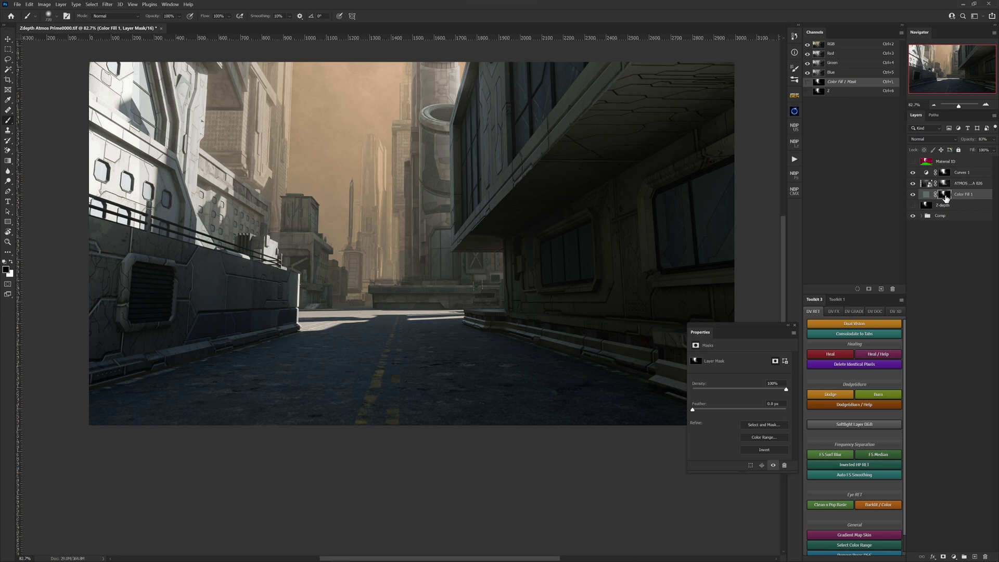
pyautogui.moveTo(936, 194)
pyautogui.mouseDown()
pyautogui.moveTo(933, 205)
pyautogui.moveTo(925, 201)
pyautogui.mouseUp()
pyautogui.hotkey('ctrl', 'l')
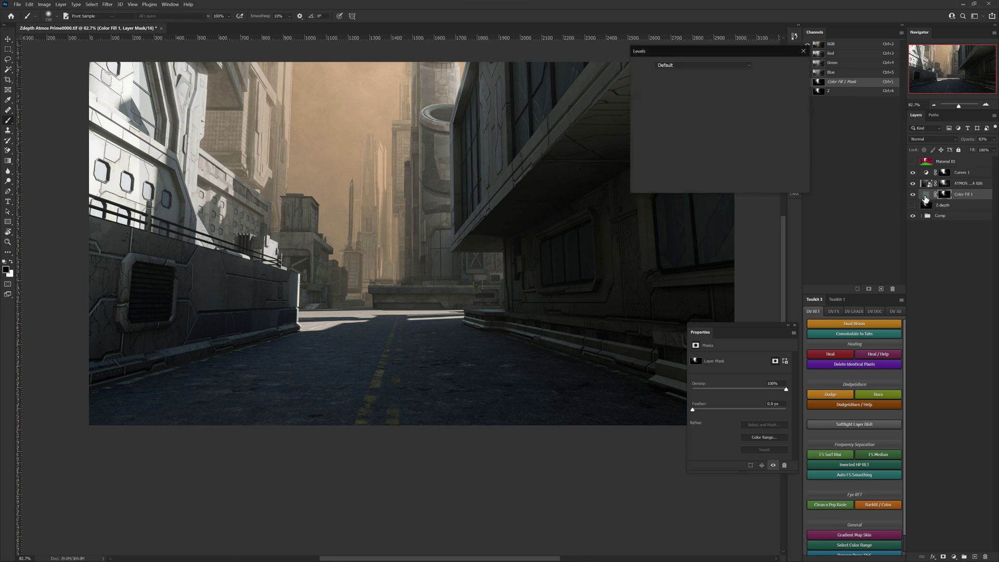
pyautogui.moveTo(748, 143)
pyautogui.mouseDown()
pyautogui.moveTo(697, 142)
pyautogui.moveTo(761, 142)
pyautogui.mouseUp()
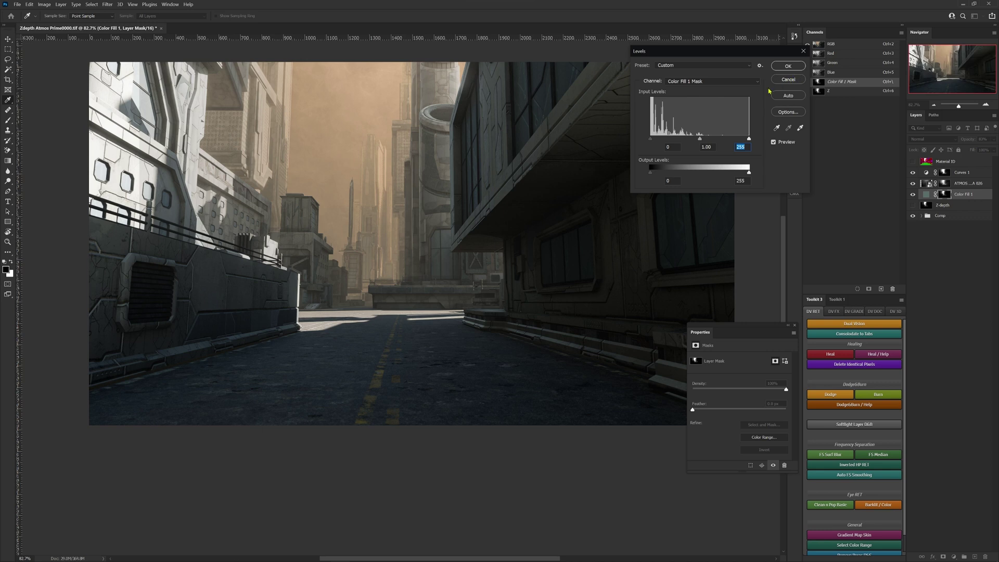
pyautogui.click(788, 80)
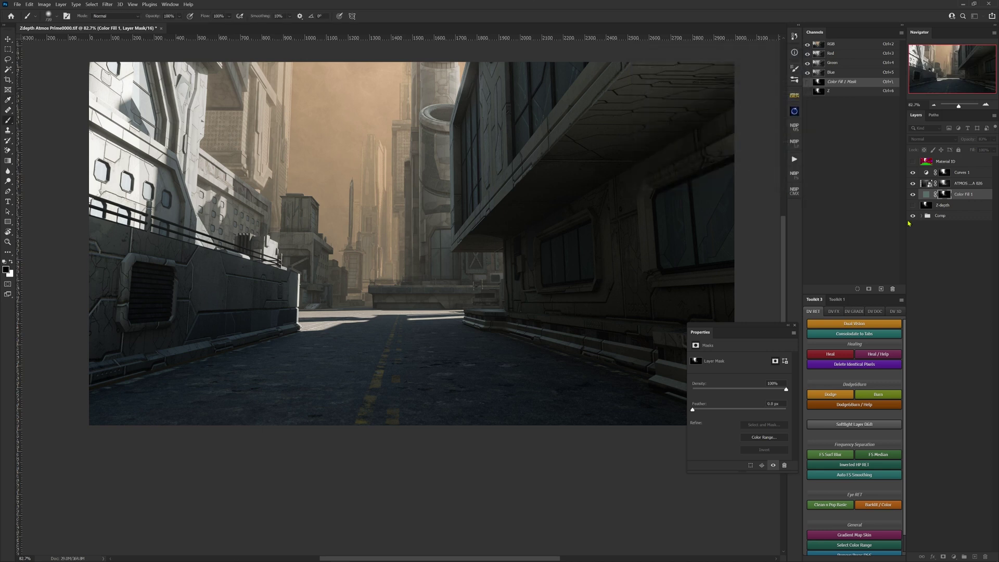
# Group the Curves 1, ATMOS 2 and Color Fill 1 layers and expand the new group.
pyautogui.click(944, 174)
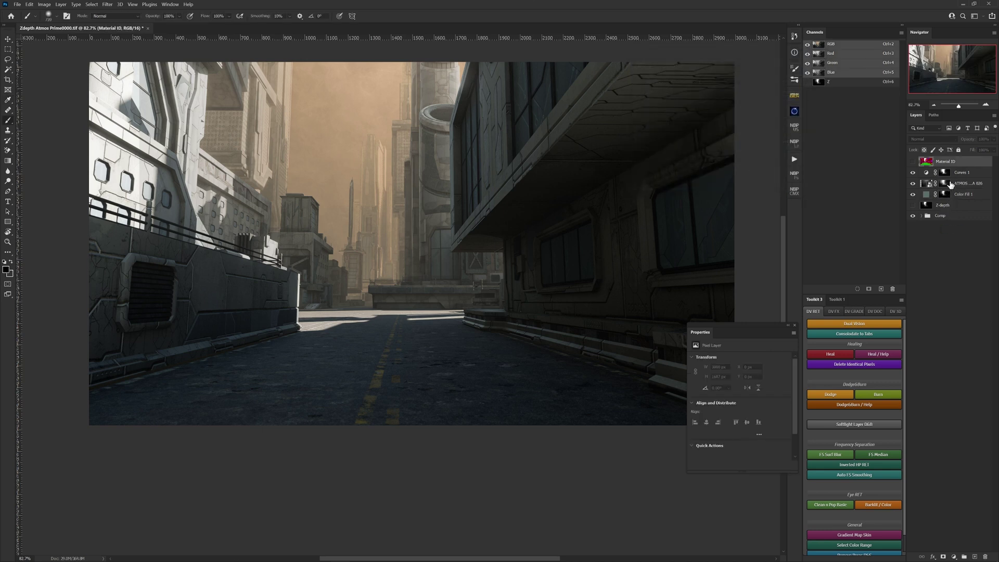
pyautogui.keyDown('shift'); pyautogui.click(958, 196); pyautogui.keyUp('shift')
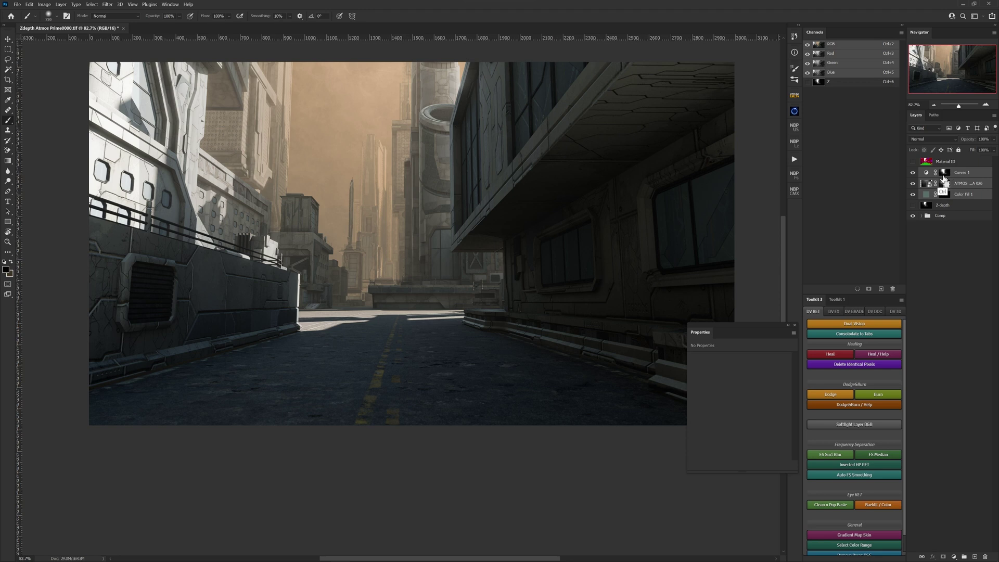
pyautogui.hotkey('ctrl', 'g')
pyautogui.click(921, 171)
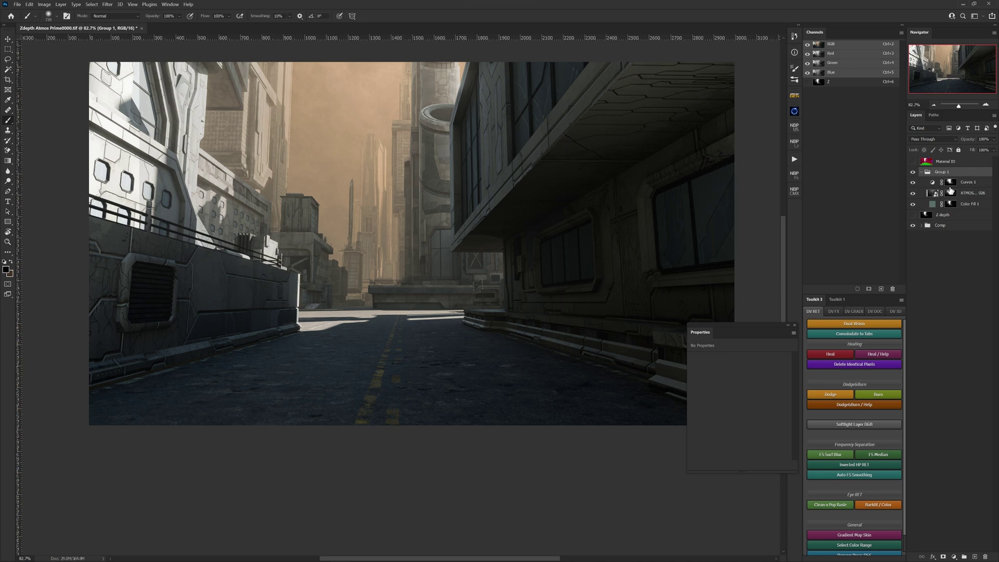
# Delete the individual layer masks from Curves 1, ATMOS 2 and Color Fill 1 inside Group 1.
pyautogui.click(950, 182)
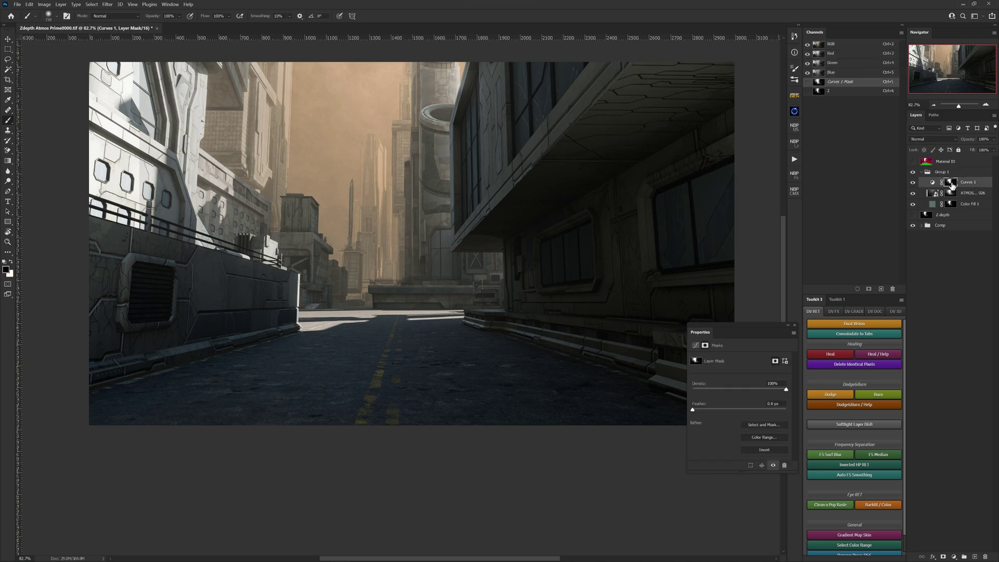
pyautogui.hotkey('ctrl', 'z')
pyautogui.hotkey('ctrl', 'z')
pyautogui.hotkey('ctrl', 'z')
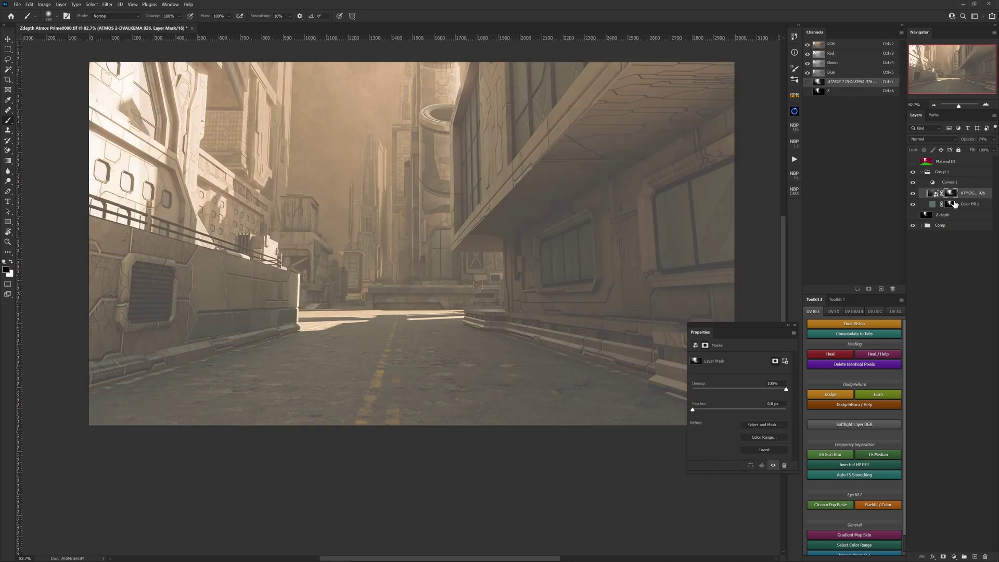
pyautogui.hotkey('ctrl', 'z')
pyautogui.hotkey('ctrl', 'z')
pyautogui.hotkey('ctrl', 'z')
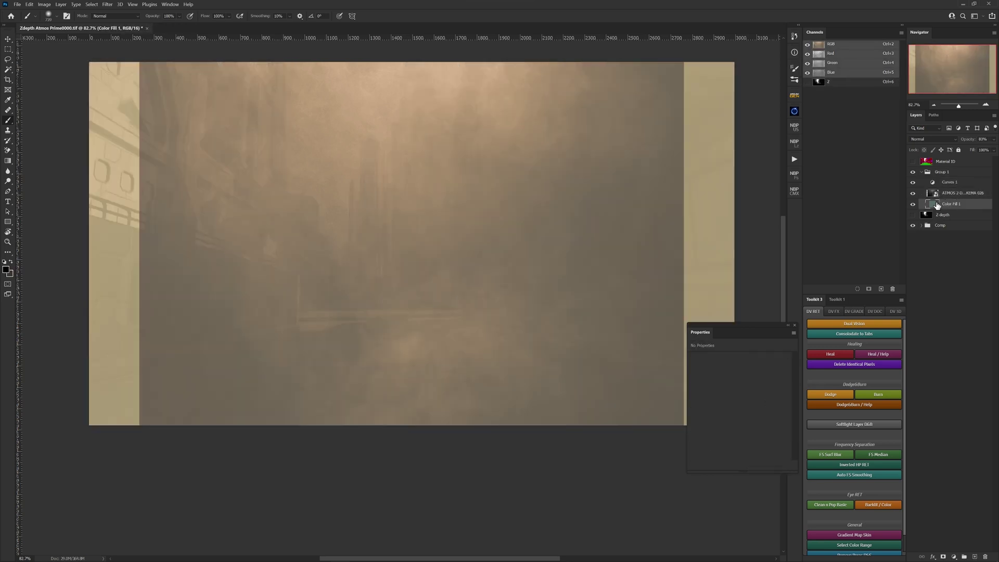
# Load the Z depth channel as a selection and apply it as a layer mask on Group 1.
pyautogui.hotkey('ctrl', 'z')
pyautogui.hotkey('ctrl', 'z')
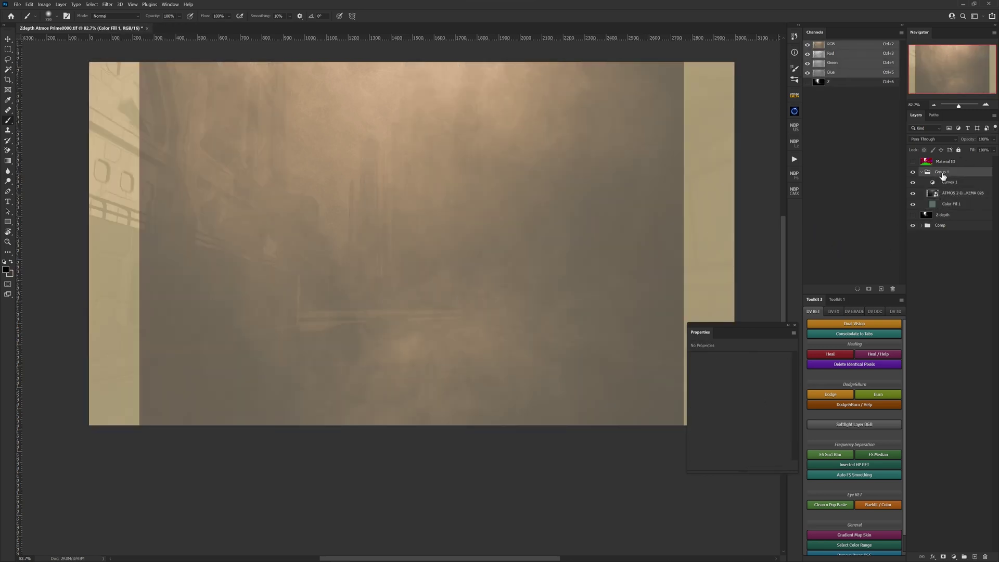
pyautogui.keyDown('ctrl'); pyautogui.click(819, 82); pyautogui.keyUp('ctrl')
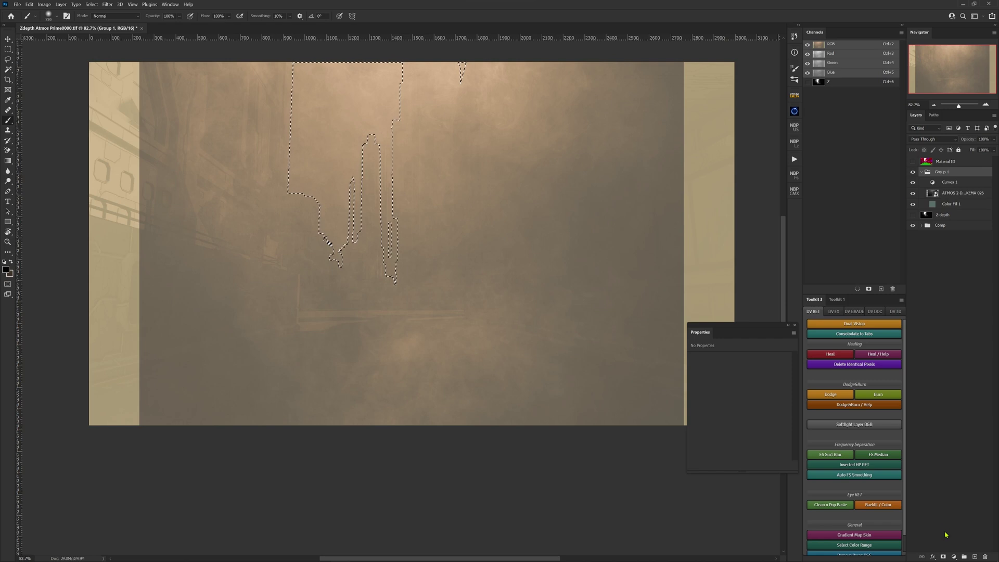
pyautogui.click(943, 555)
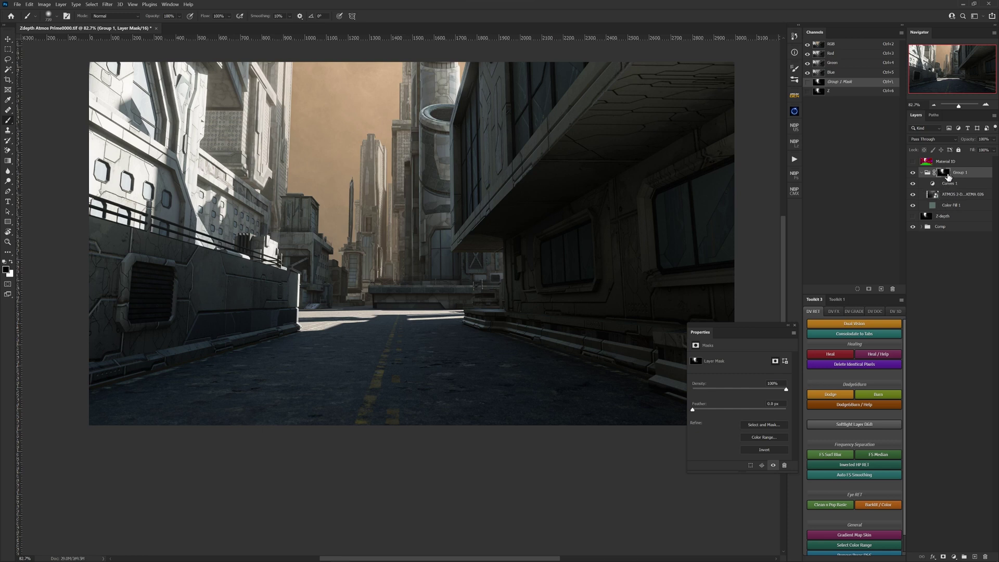
# Brighten the Group 1 mask with Levels, setting the midtone input to 2.48 and the white input to 148.
pyautogui.hotkey('ctrl', 'l')
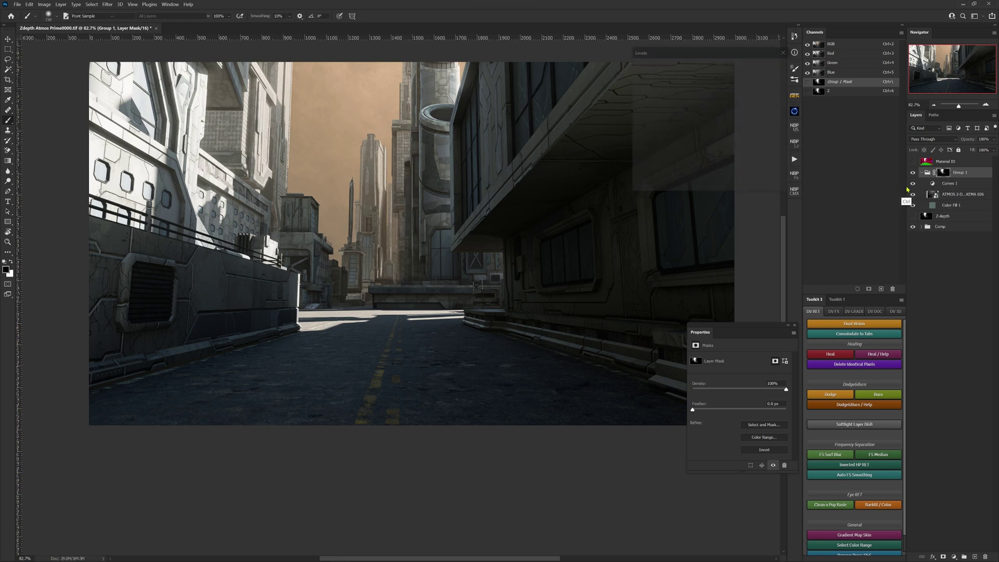
pyautogui.moveTo(683, 140); pyautogui.dragTo(670, 139)
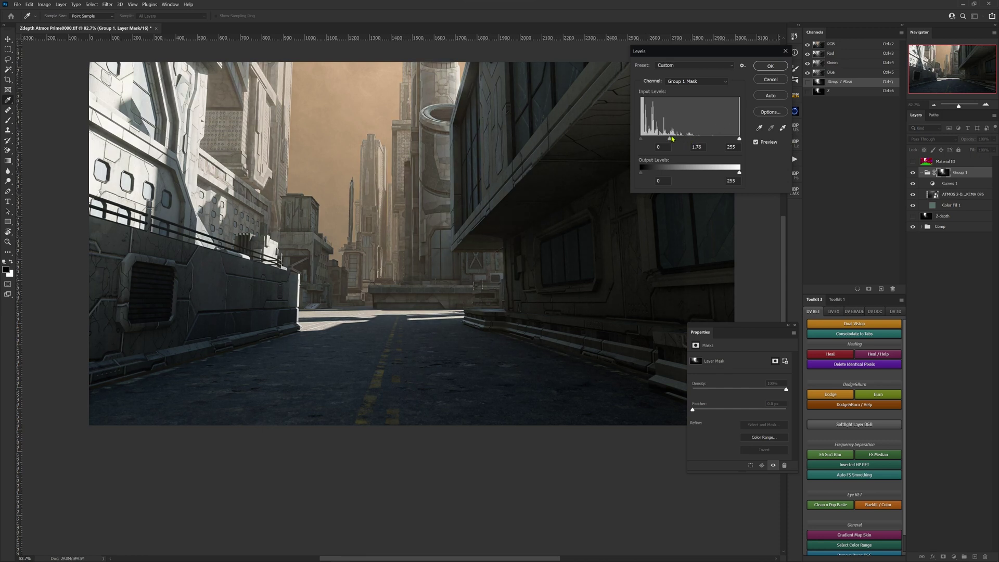
pyautogui.moveTo(706, 142); pyautogui.dragTo(700, 142)
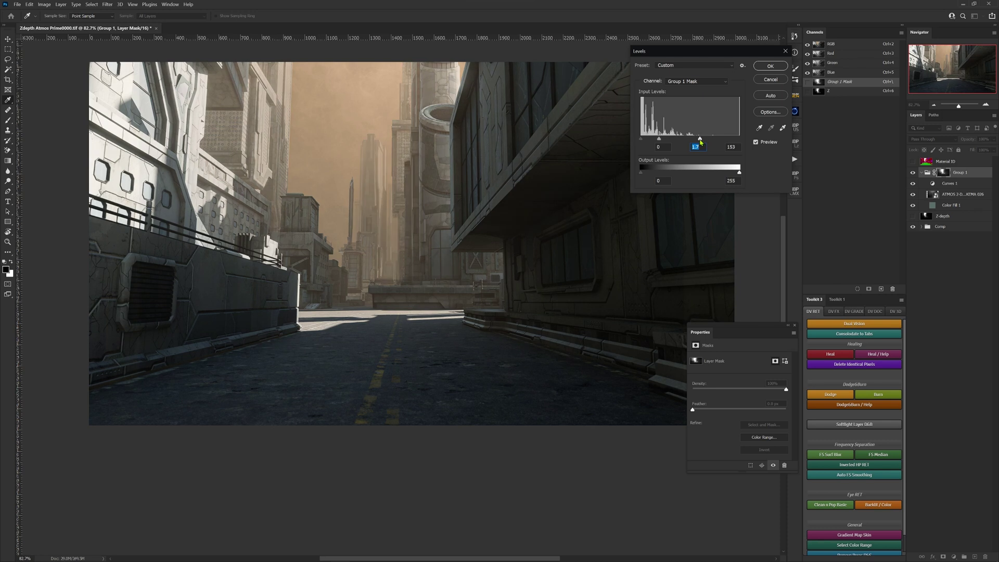
pyautogui.click(698, 140)
pyautogui.moveTo(652, 141); pyautogui.dragTo(651, 140)
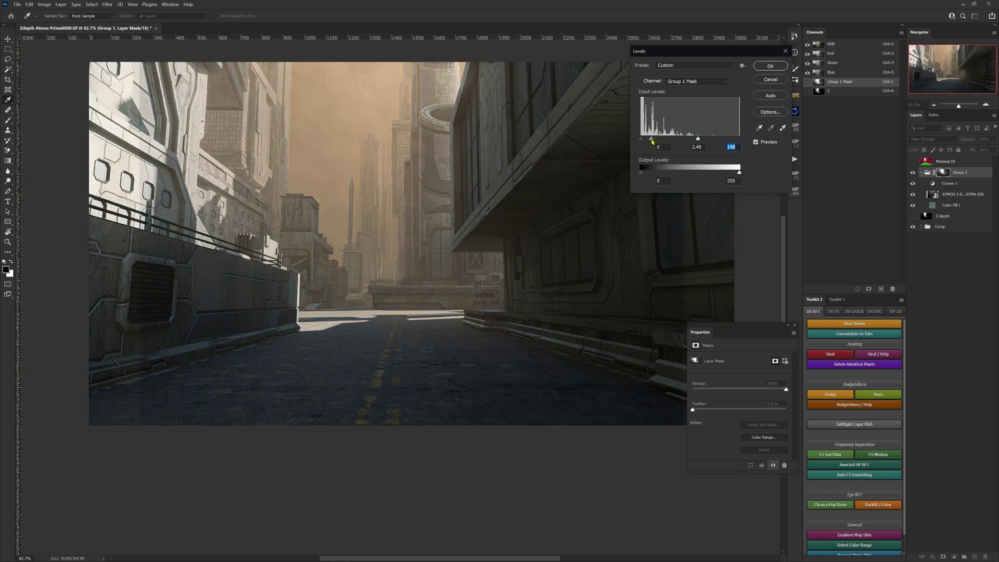
pyautogui.hotkey('shift', 'Tab')
pyautogui.click(771, 67)
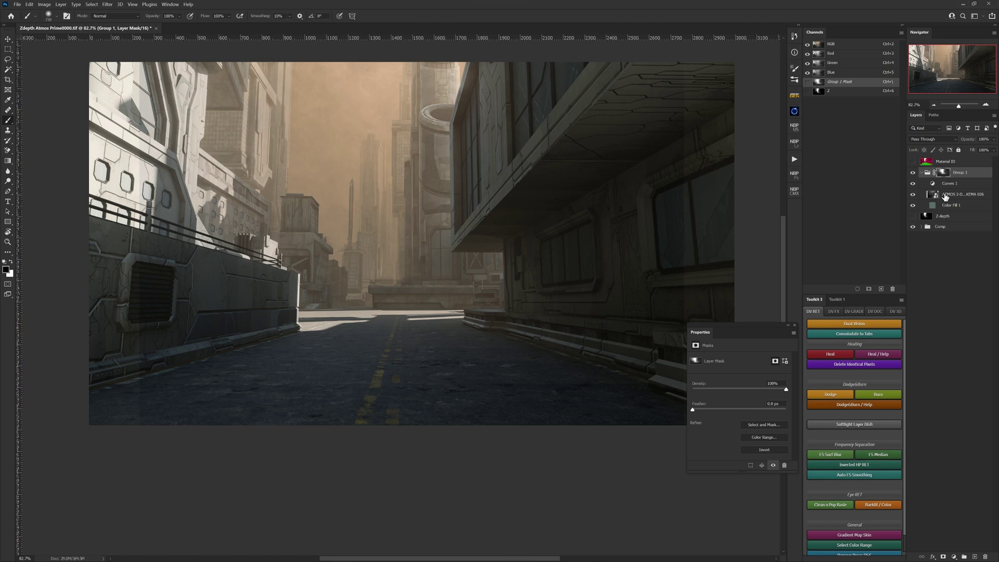
# Add a layer mask to the ATMOS 2 smoke layer and paint out its side and lower edges with a soft black brush.
pyautogui.click(945, 195)
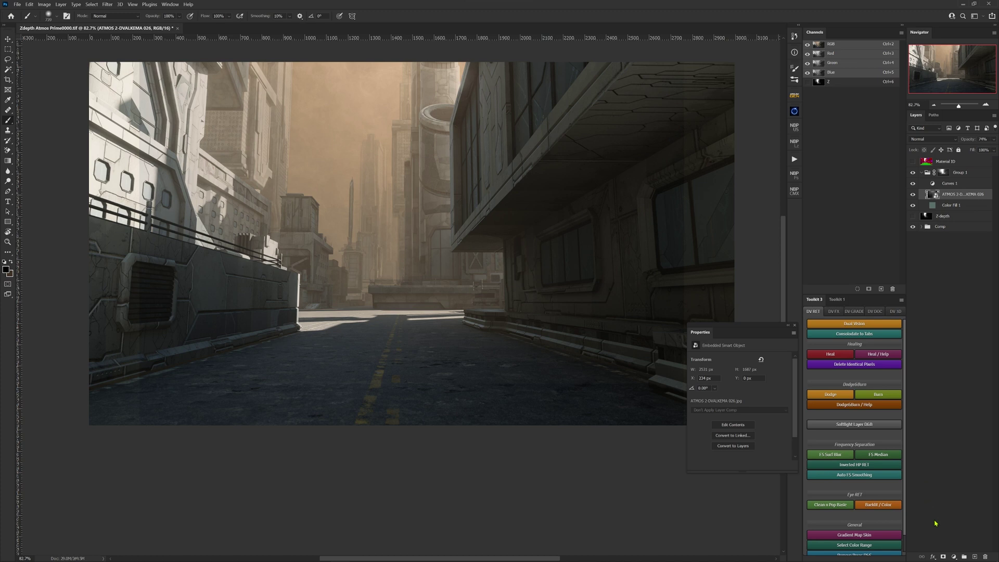
pyautogui.click(944, 555)
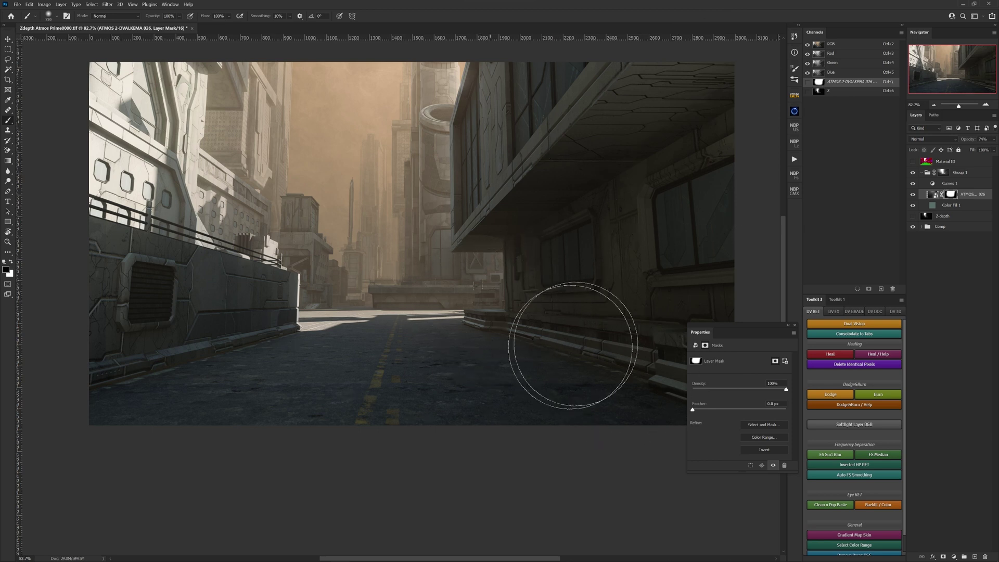
pyautogui.click(936, 196)
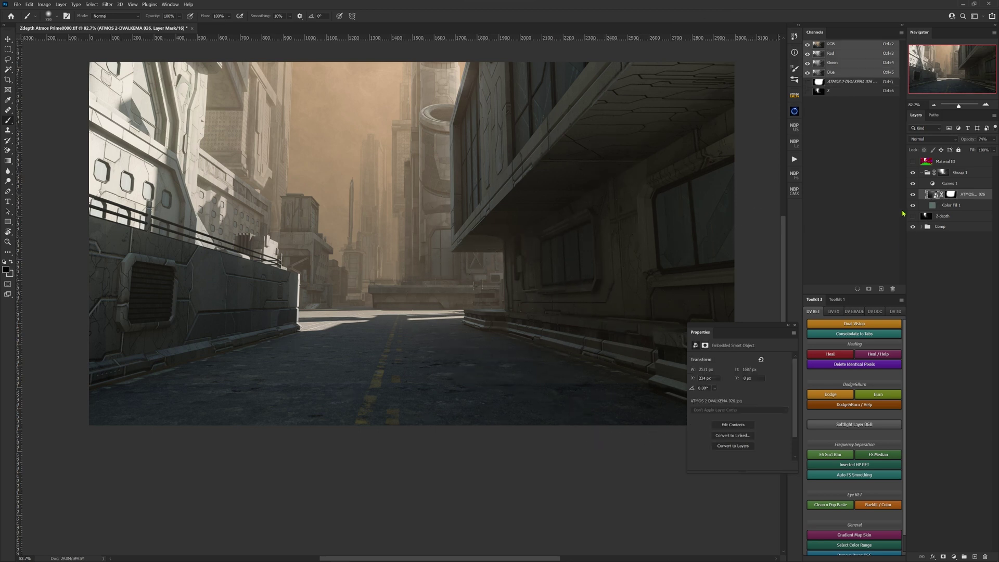
# Toggle the visibility of Group 1 to compare the street scene with and without the atmospheric haze.
pyautogui.click(913, 173)
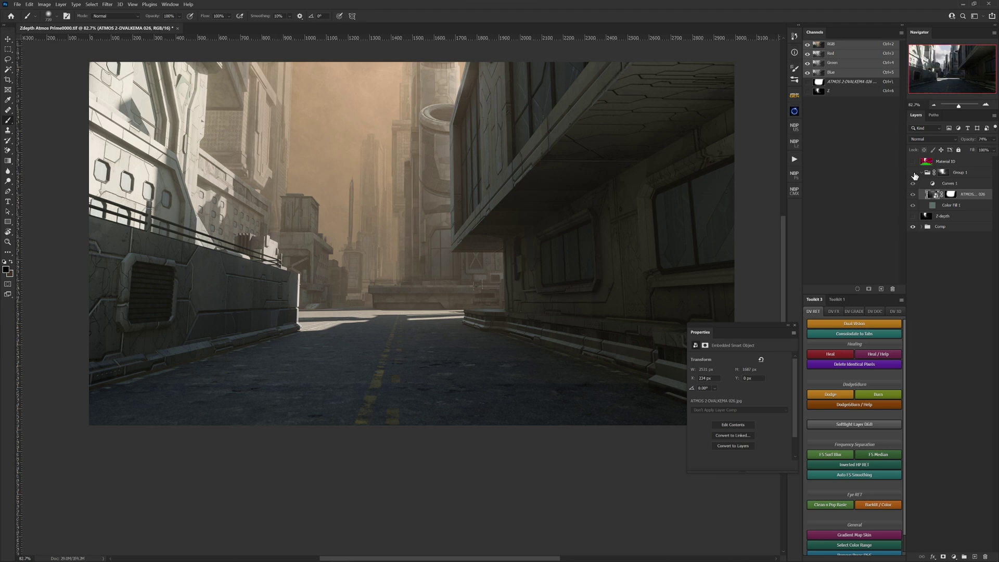
pyautogui.click(913, 174)
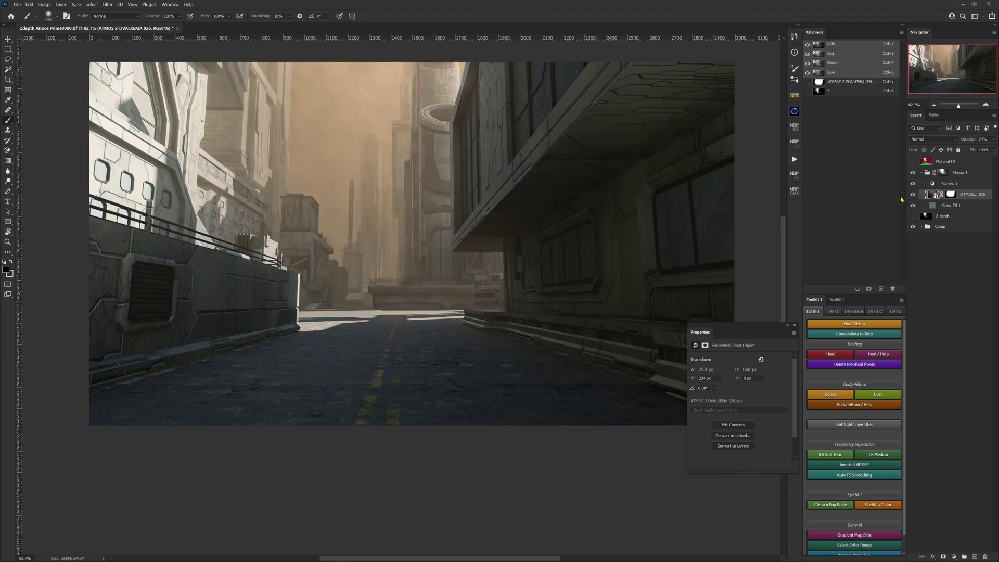
pyautogui.click(912, 172)
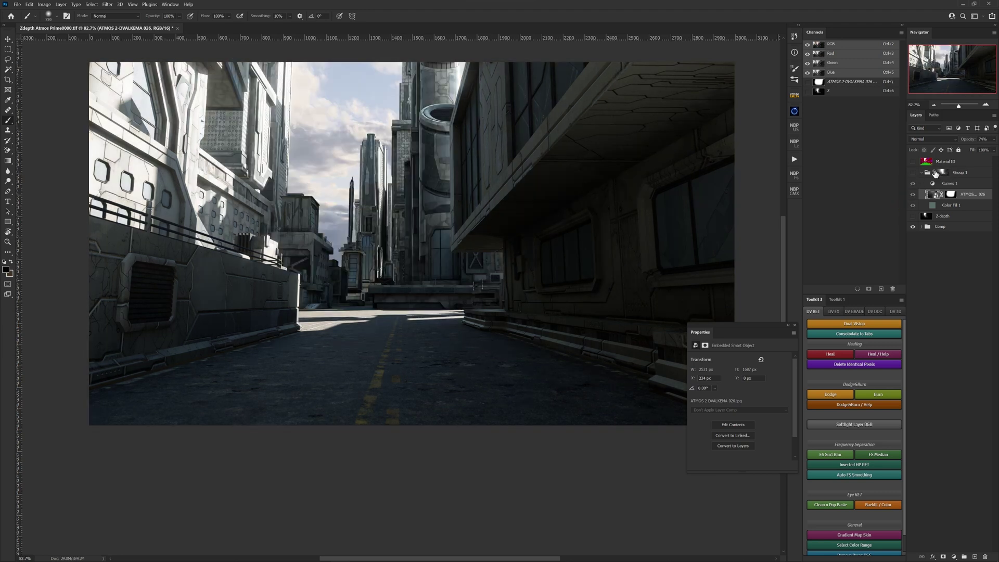
pyautogui.click(912, 173)
pyautogui.click(912, 173)
pyautogui.click(912, 172)
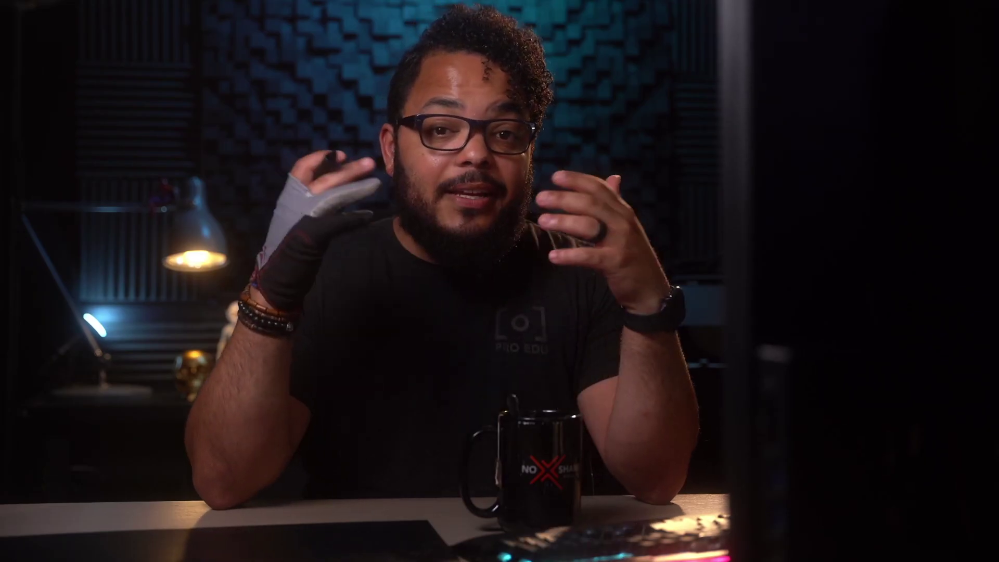